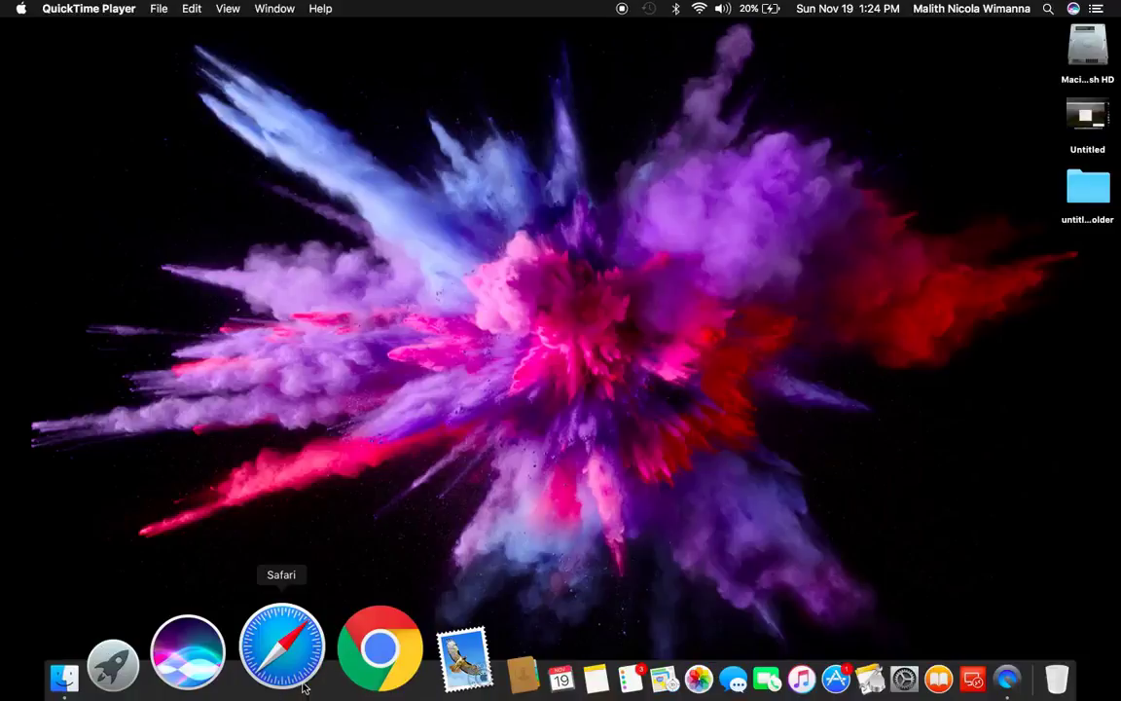
Step: Switch to Safari and open the portal.office.com sign-in page
{"action": "left_click", "coordinate": [302, 681]}
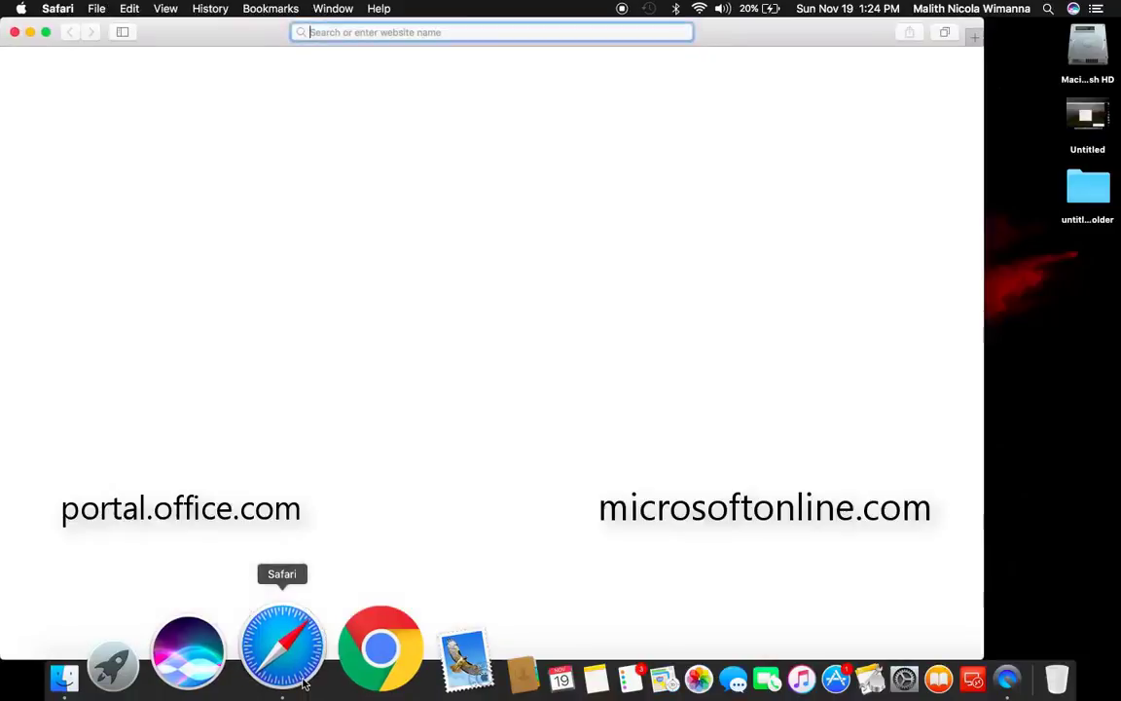
{"action": "left_click", "coordinate": [518, 34]}
{"action": "type", "text": "port"}
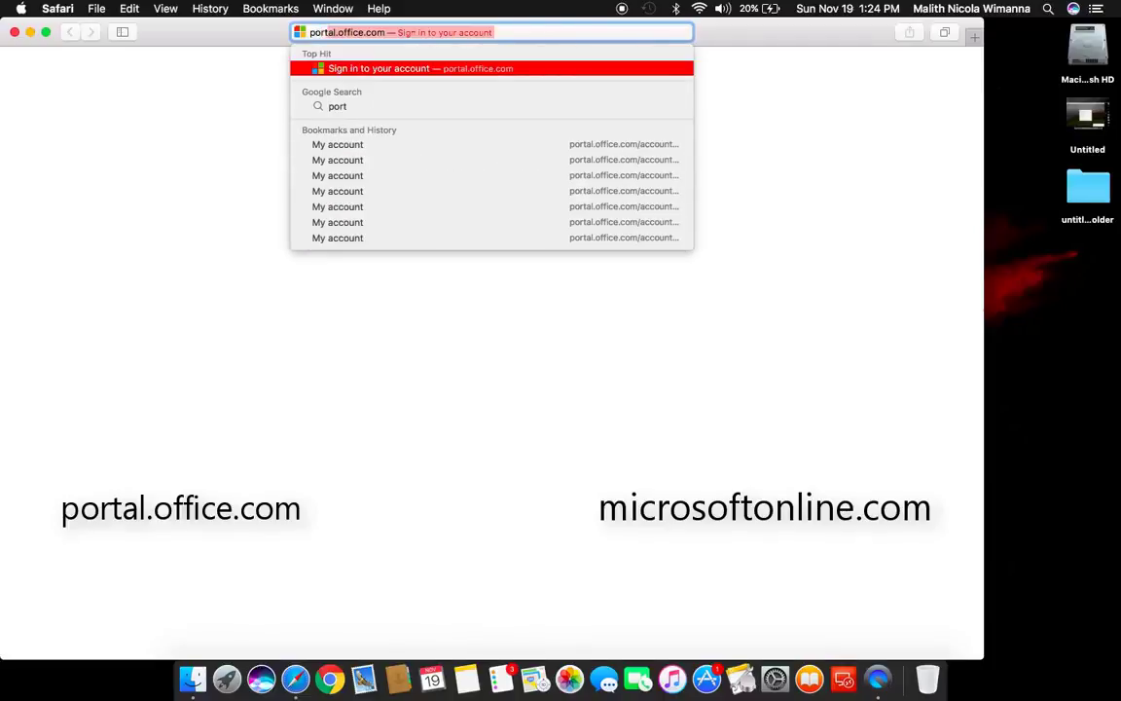
{"action": "key", "text": "Return"}
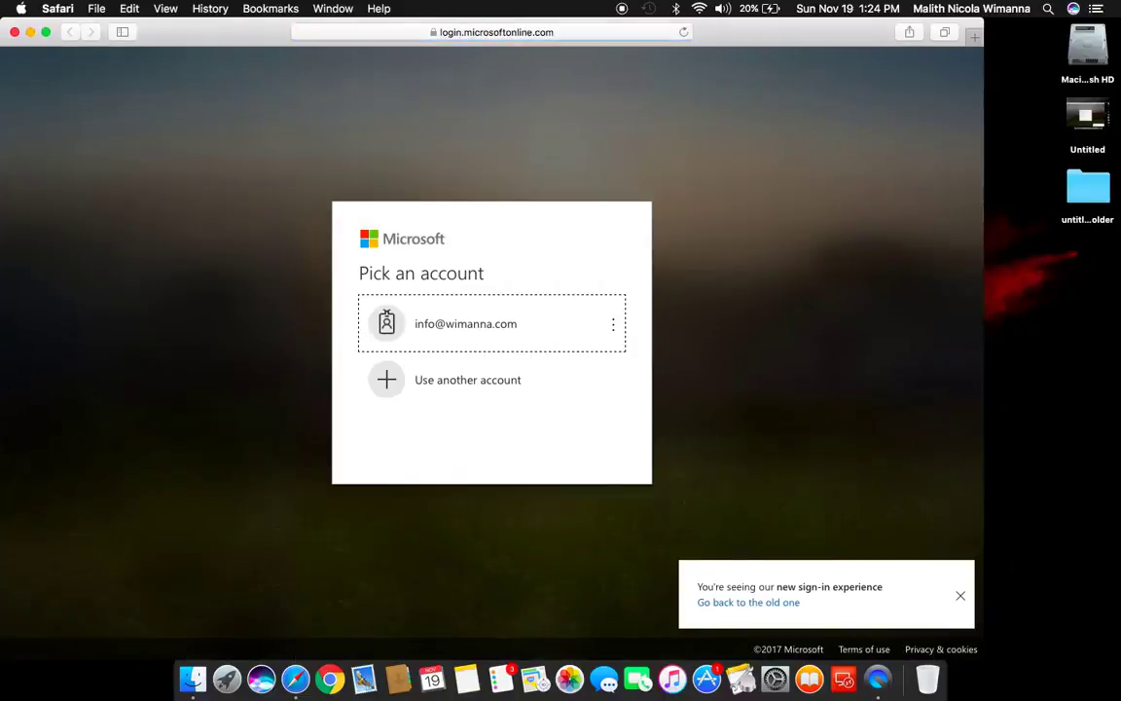
Step: Sign in with the listed account using its saved password, and turn on "Don't show this again" for the stay-signed-in prompt
{"action": "left_click", "coordinate": [511, 328]}
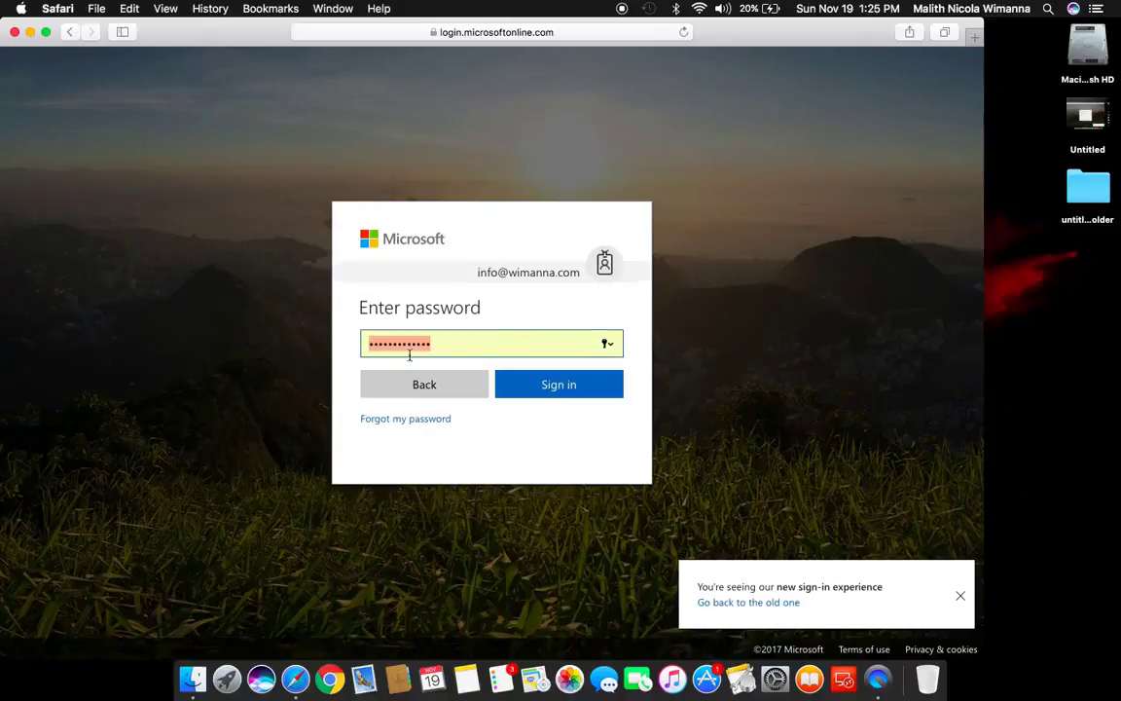
{"action": "left_click", "coordinate": [565, 394]}
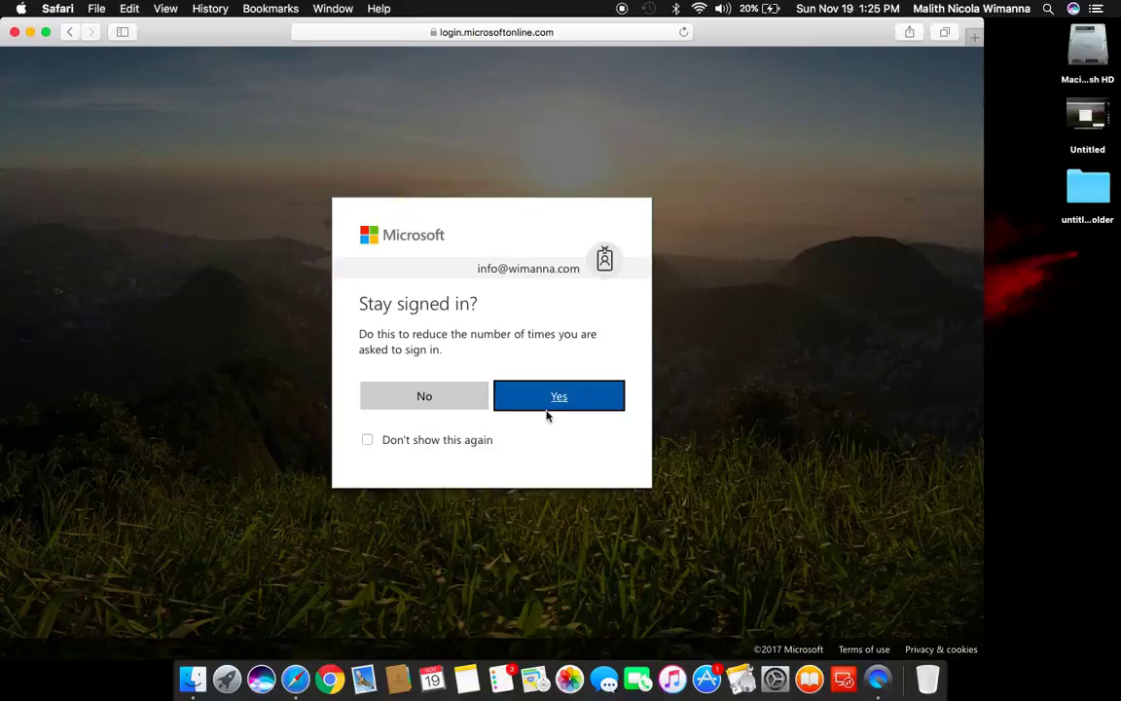
{"action": "left_click", "coordinate": [367, 439]}
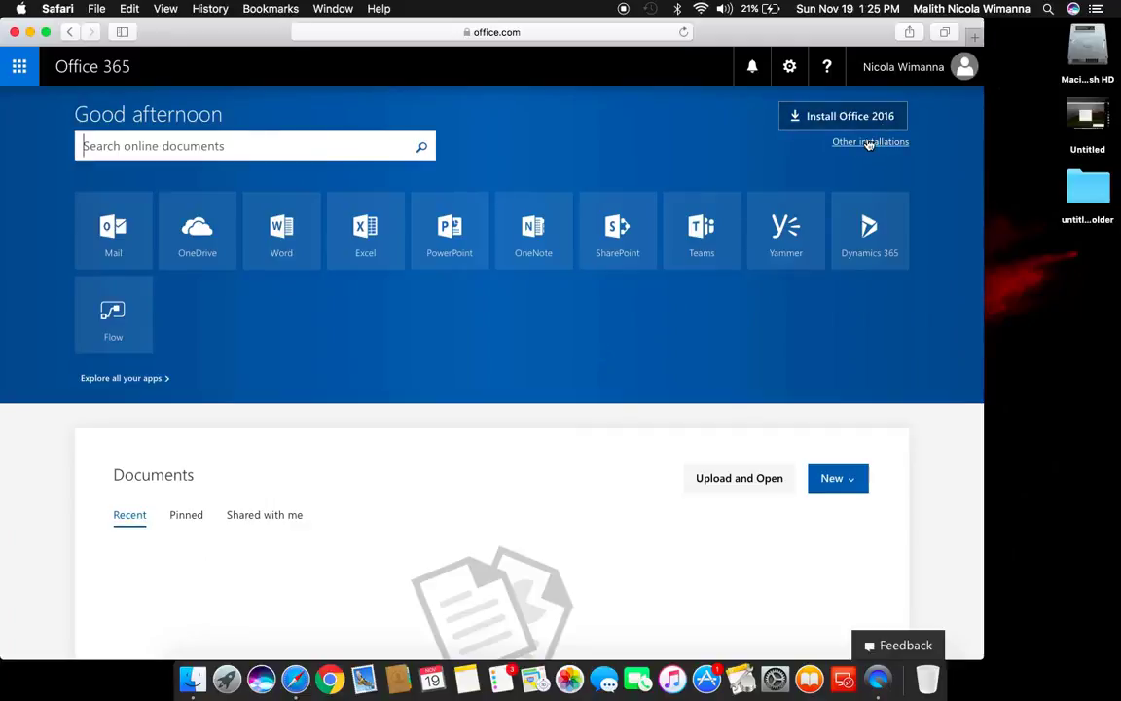
Step: Go to the other installations page and check the Skype for Business software before returning to Office
{"action": "right_click", "coordinate": [869, 144]}
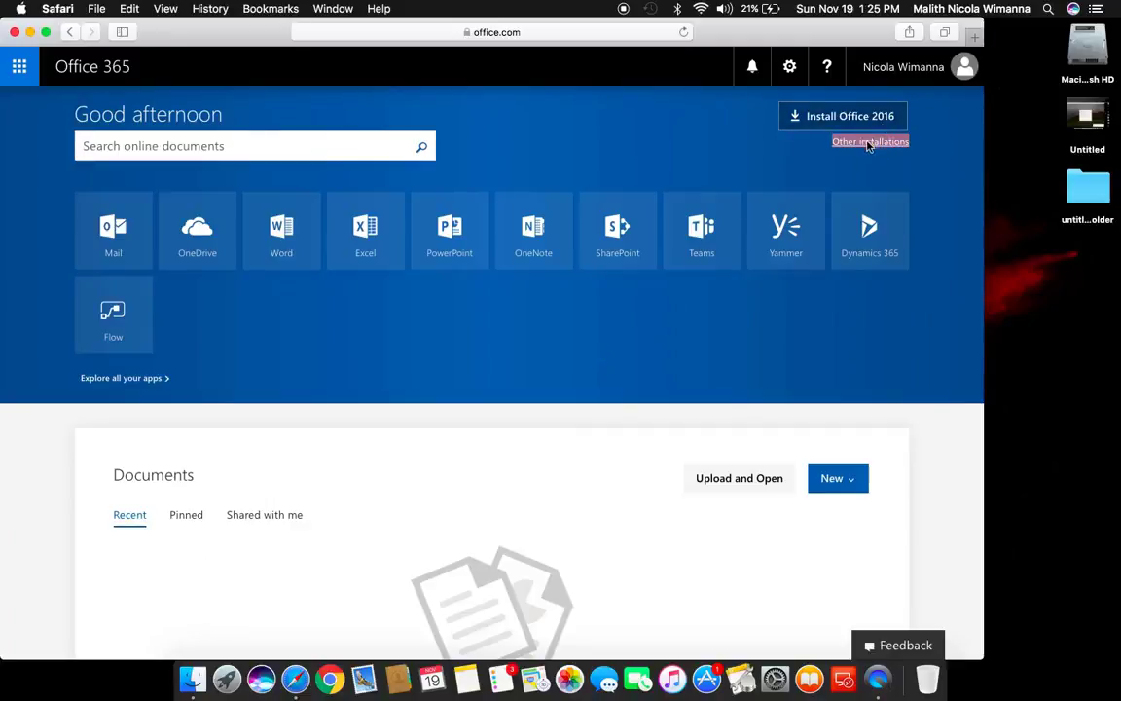
{"action": "left_click", "coordinate": [875, 146]}
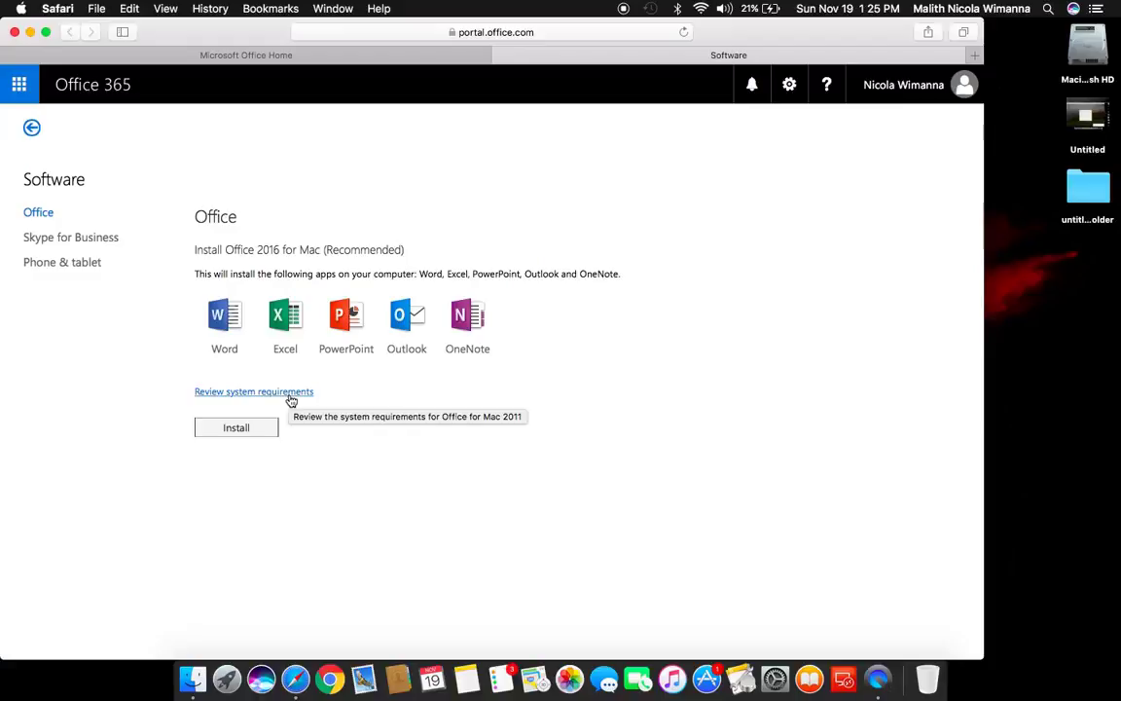
{"action": "left_click", "coordinate": [92, 239]}
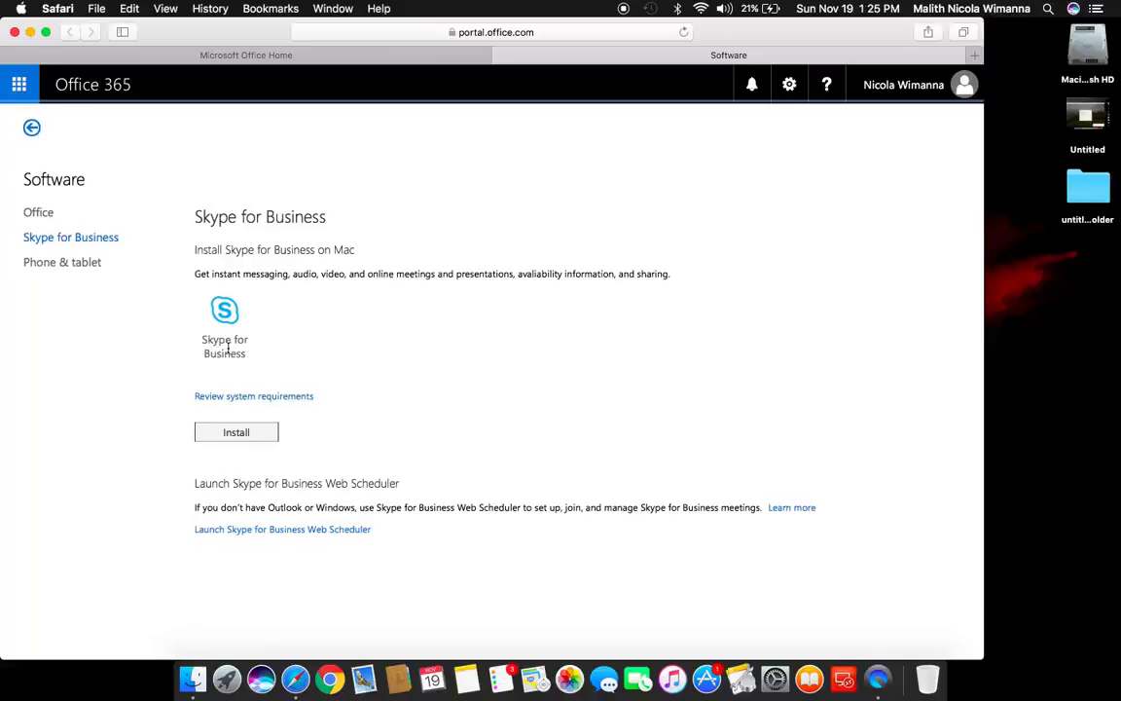
{"action": "left_click", "coordinate": [41, 212]}
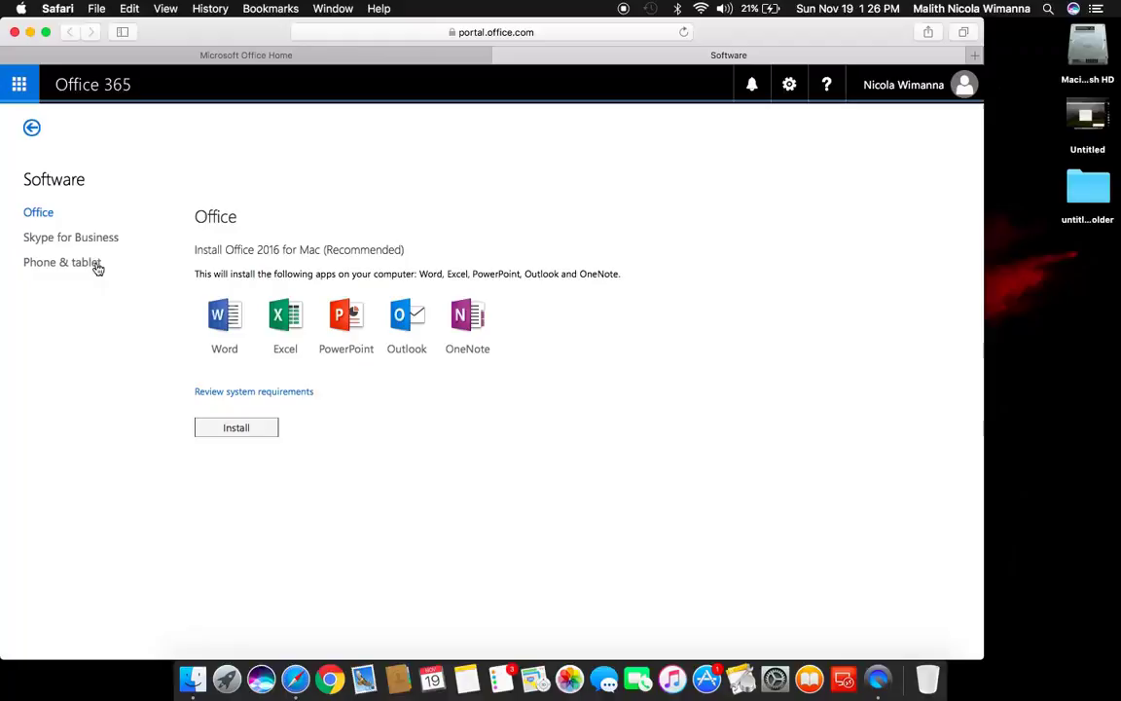
Step: Start the Office 2016 for Mac installer download and dismiss the instructions for the remaining steps
{"action": "left_click", "coordinate": [233, 429]}
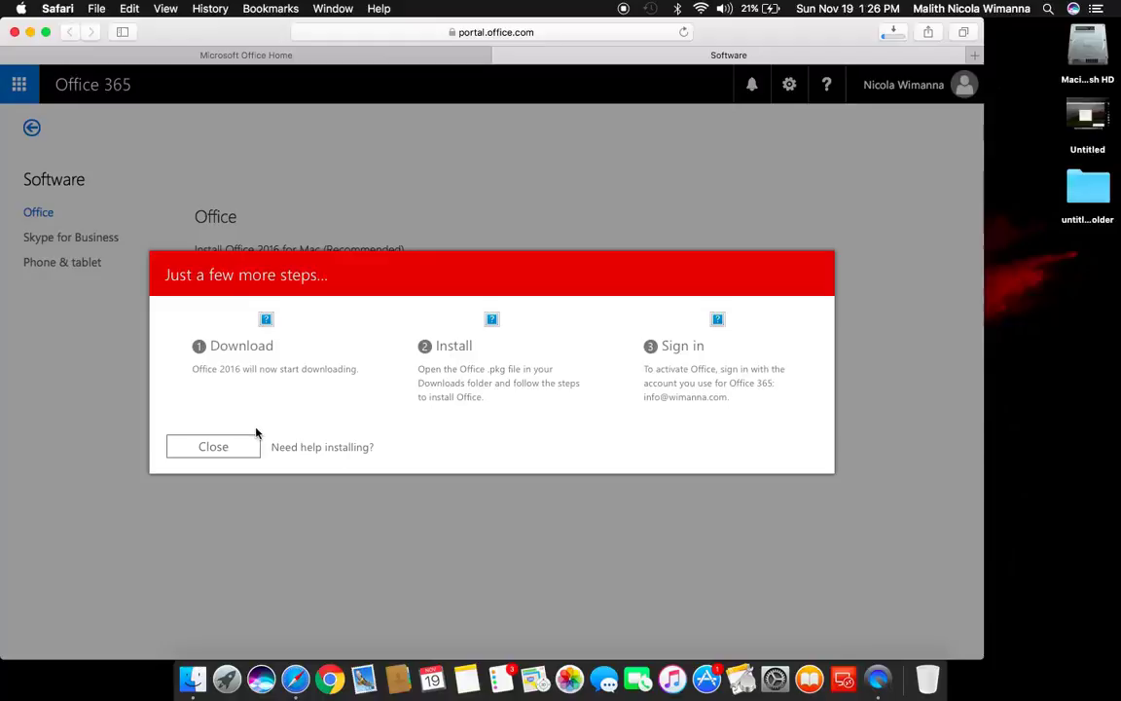
{"action": "left_click", "coordinate": [216, 446]}
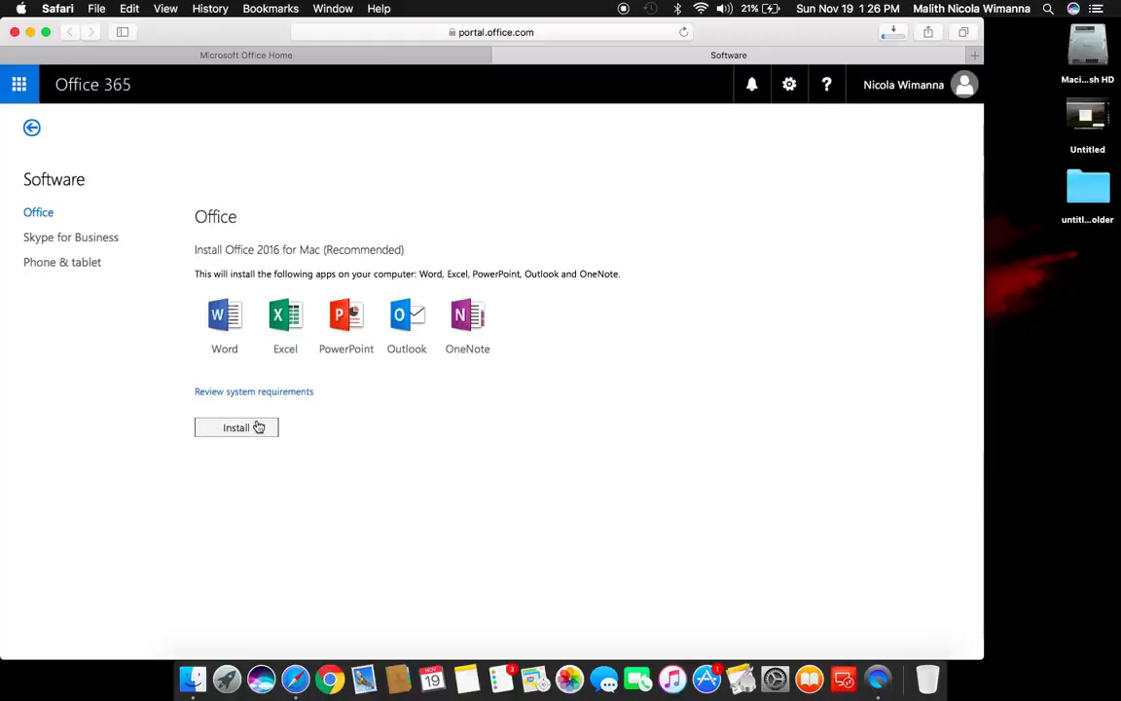
Step: Stop the running Office installer download and clear the downloads list
{"action": "left_click", "coordinate": [890, 35]}
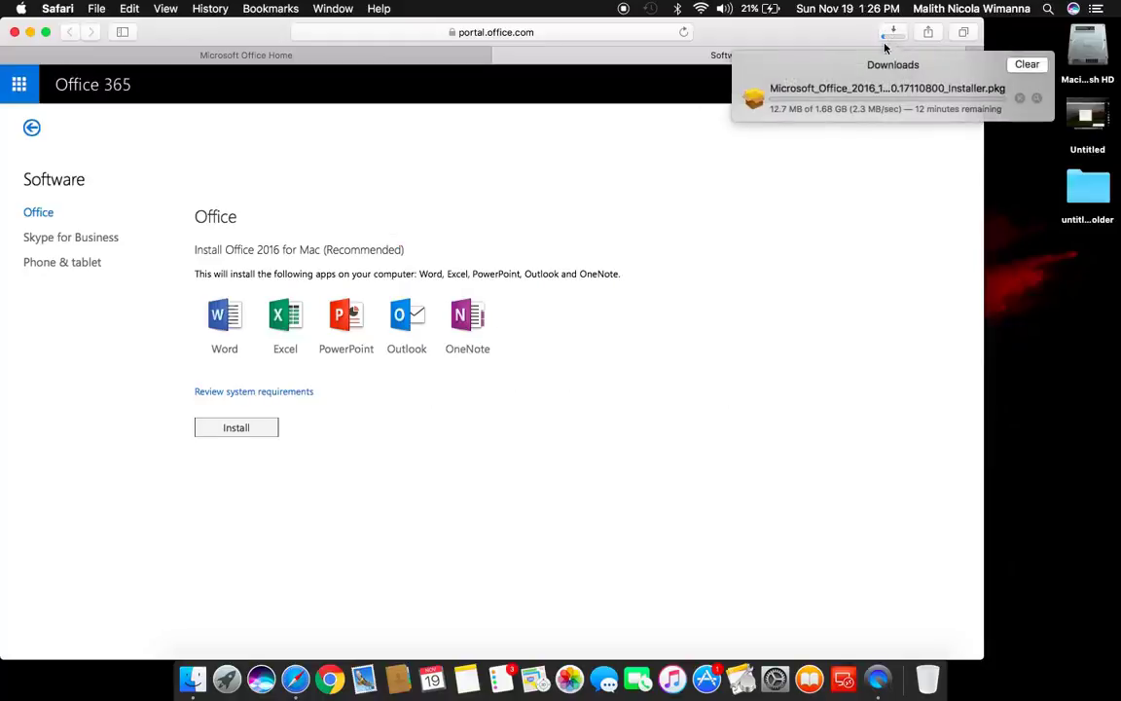
{"action": "left_click", "coordinate": [1020, 98]}
{"action": "left_click", "coordinate": [1019, 98]}
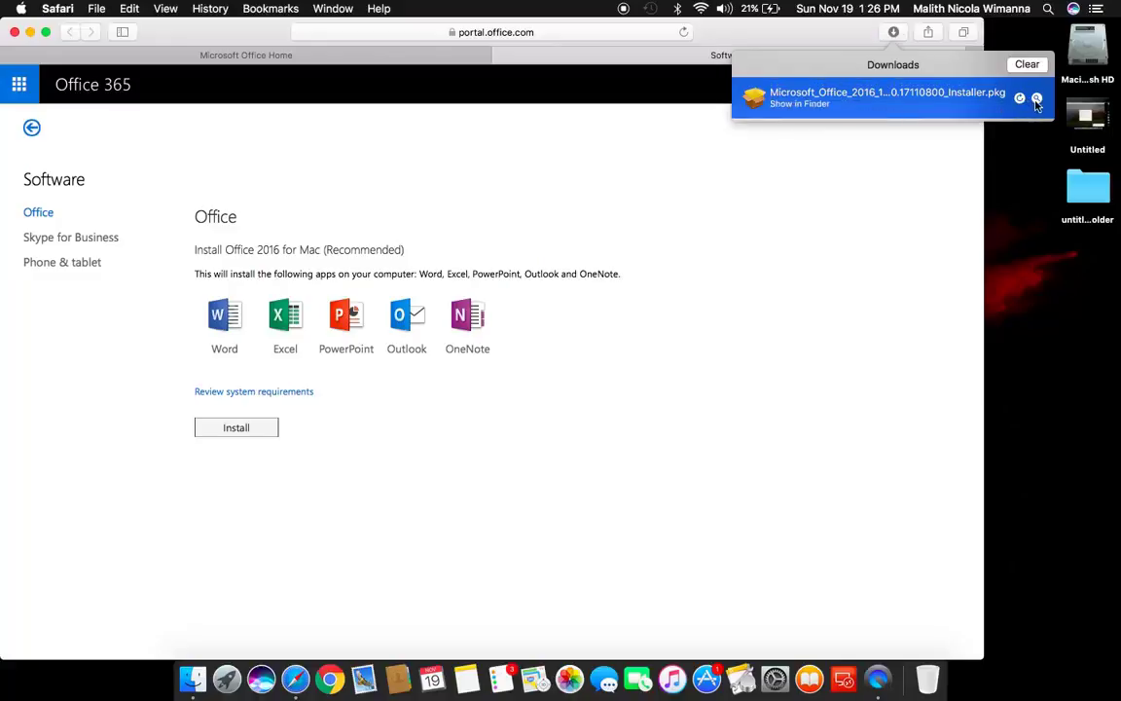
{"action": "left_click", "coordinate": [1026, 64]}
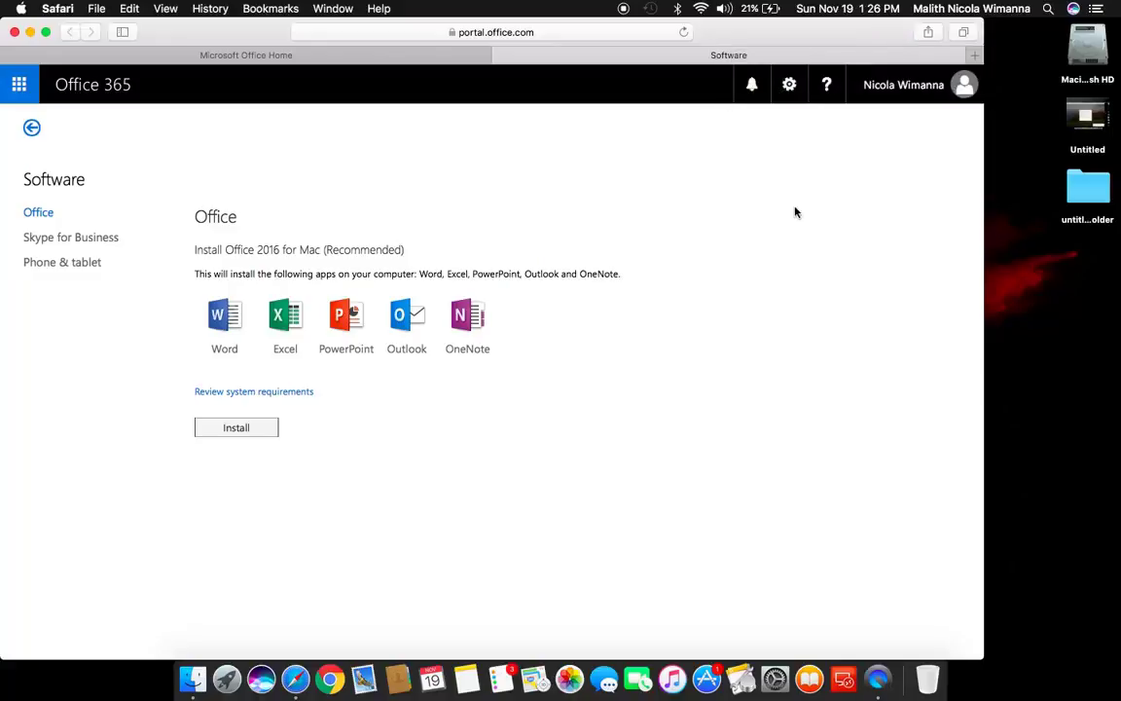
Step: Quit Safari and show the Downloads folder in Finder
{"action": "key", "text": "super+q"}
{"action": "left_click", "coordinate": [204, 674]}
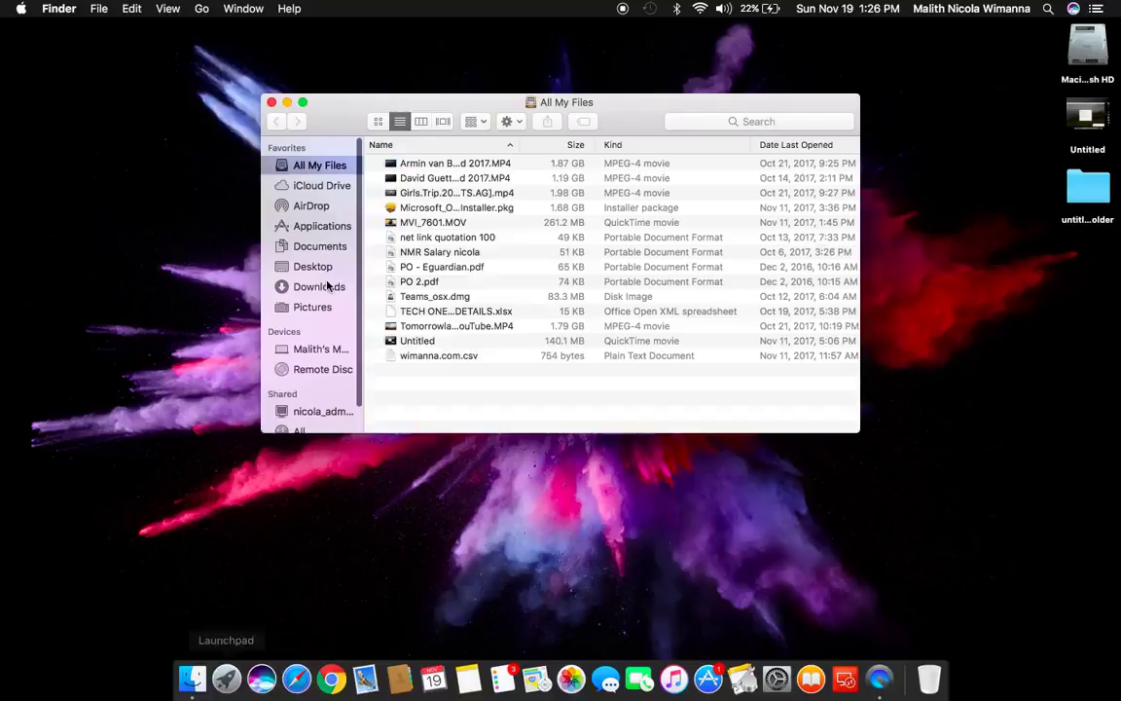
{"action": "left_click", "coordinate": [313, 288]}
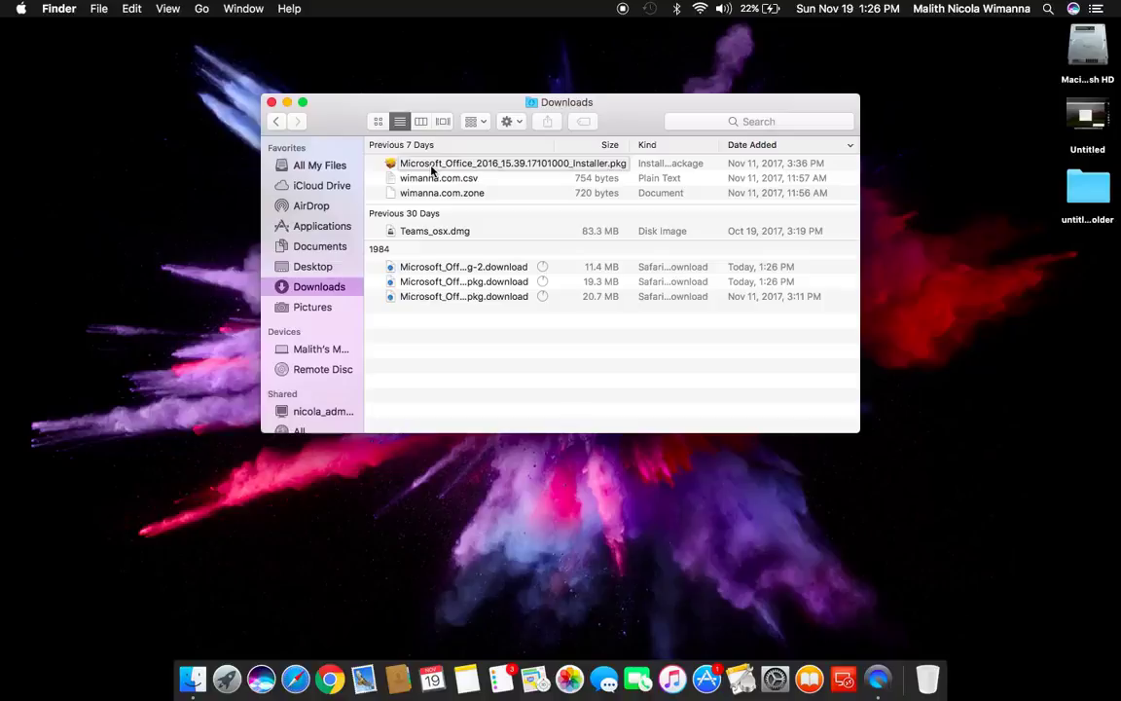
Step: Open Microsoft_Office_2016_15.39.17101000_Installer.pkg from the Downloads folder and close the Finder window
{"action": "left_click", "coordinate": [431, 165]}
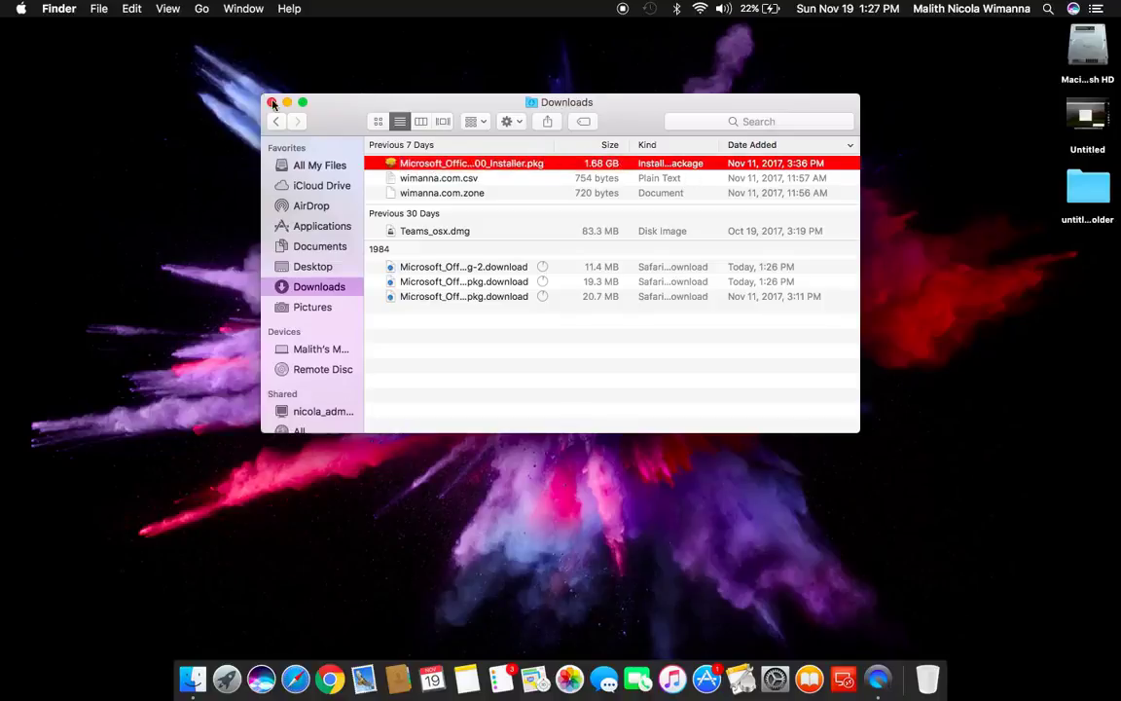
{"action": "left_click", "coordinate": [303, 102]}
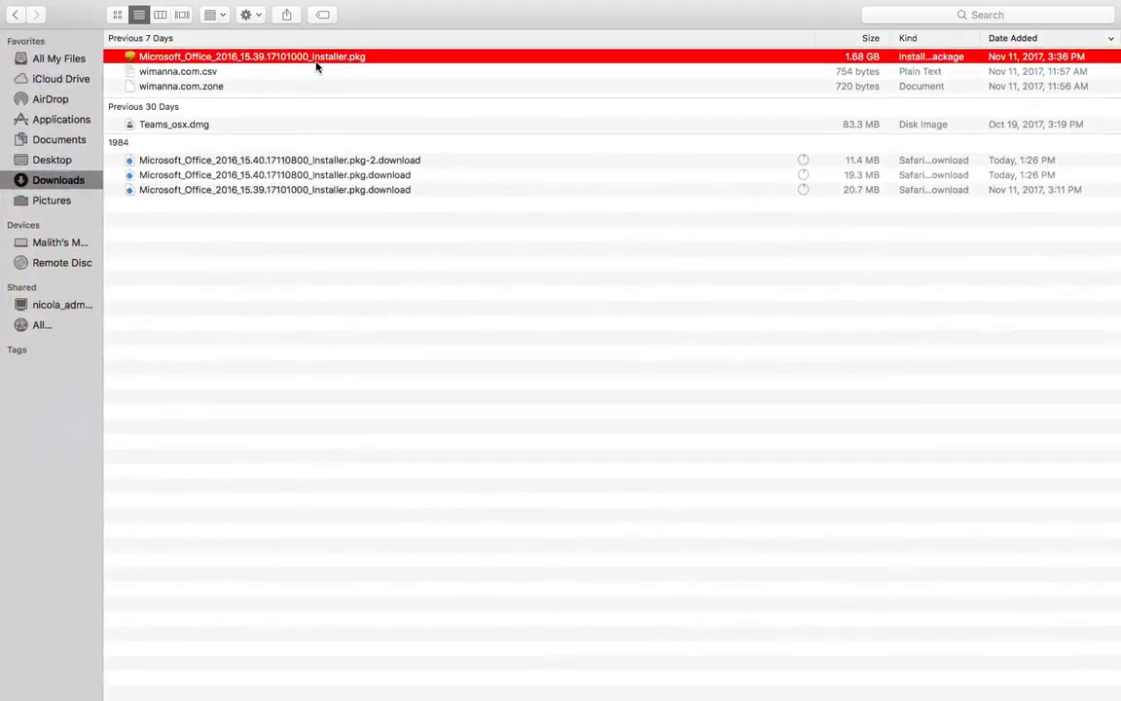
{"action": "right_click", "coordinate": [315, 64]}
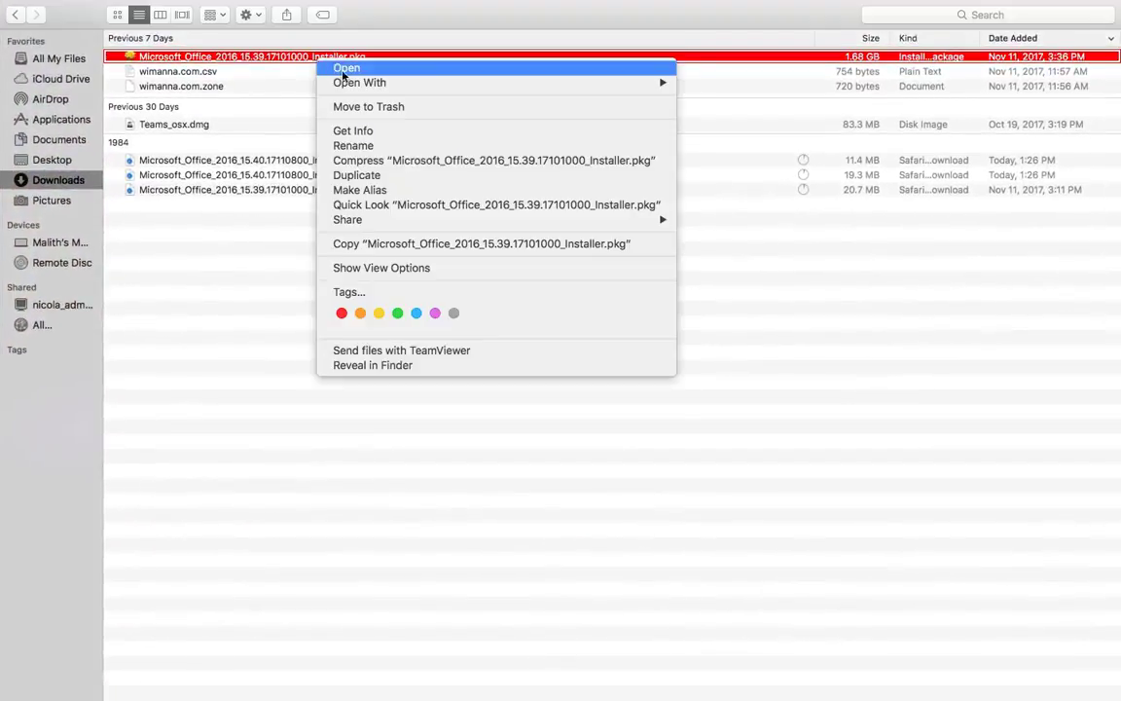
{"action": "left_click", "coordinate": [363, 75]}
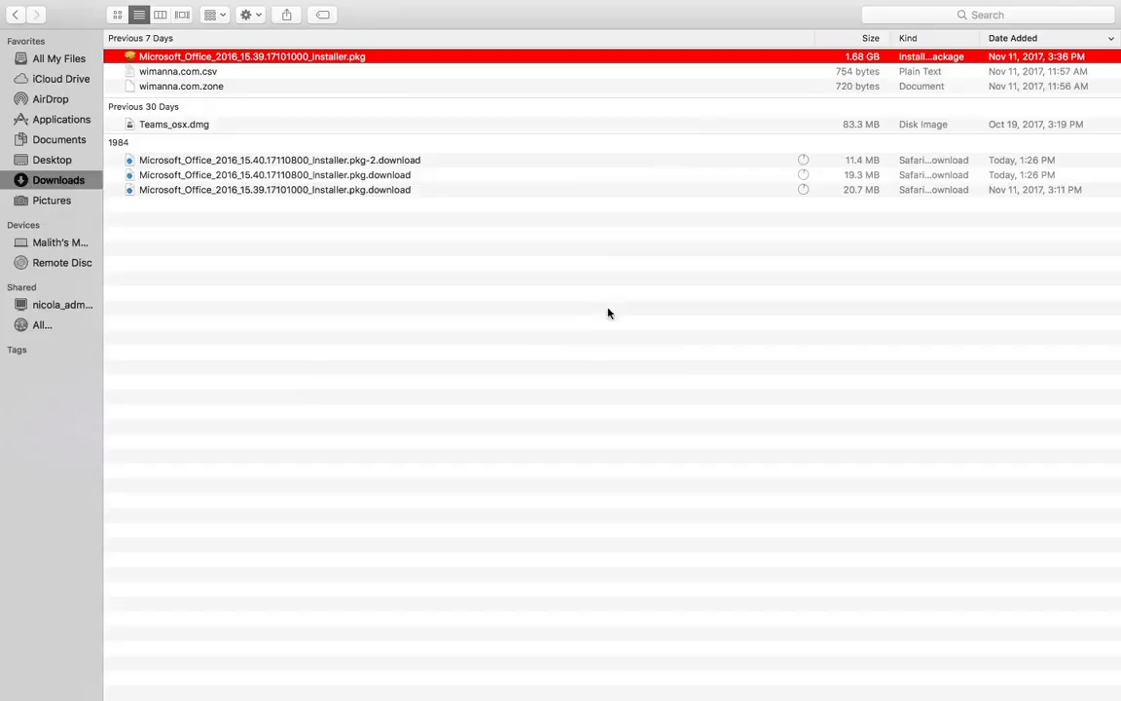
{"action": "left_click", "coordinate": [540, 355]}
{"action": "mouse_move", "coordinate": [9, 29]}
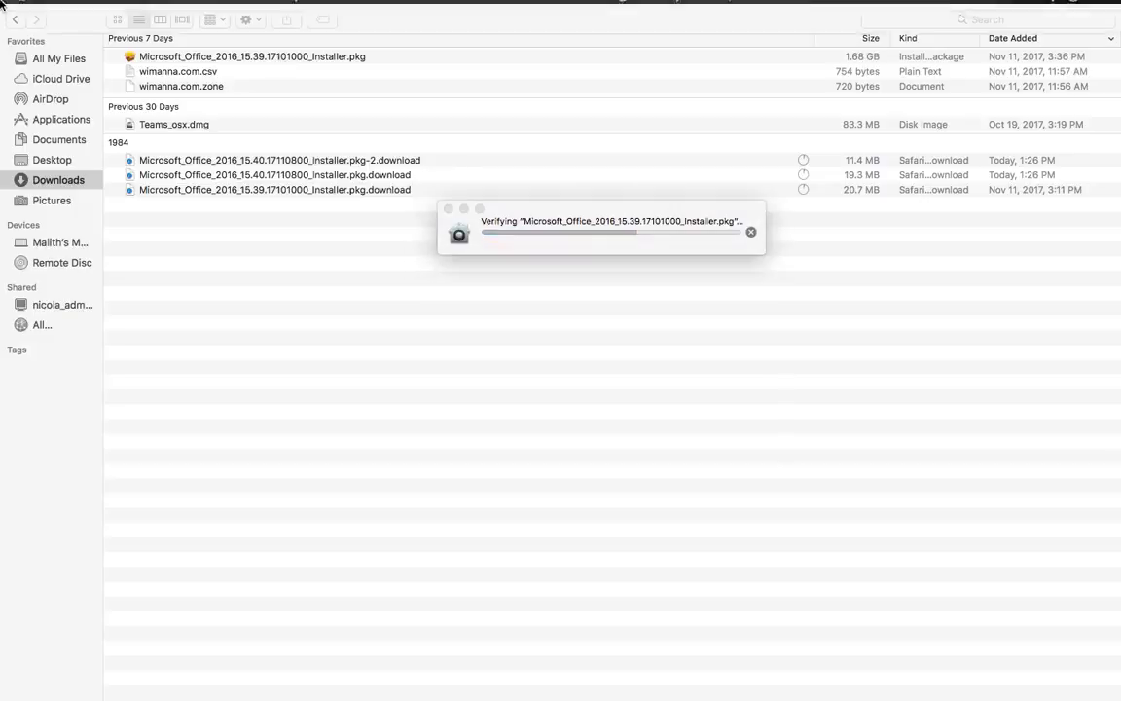
{"action": "left_click", "coordinate": [12, 26]}
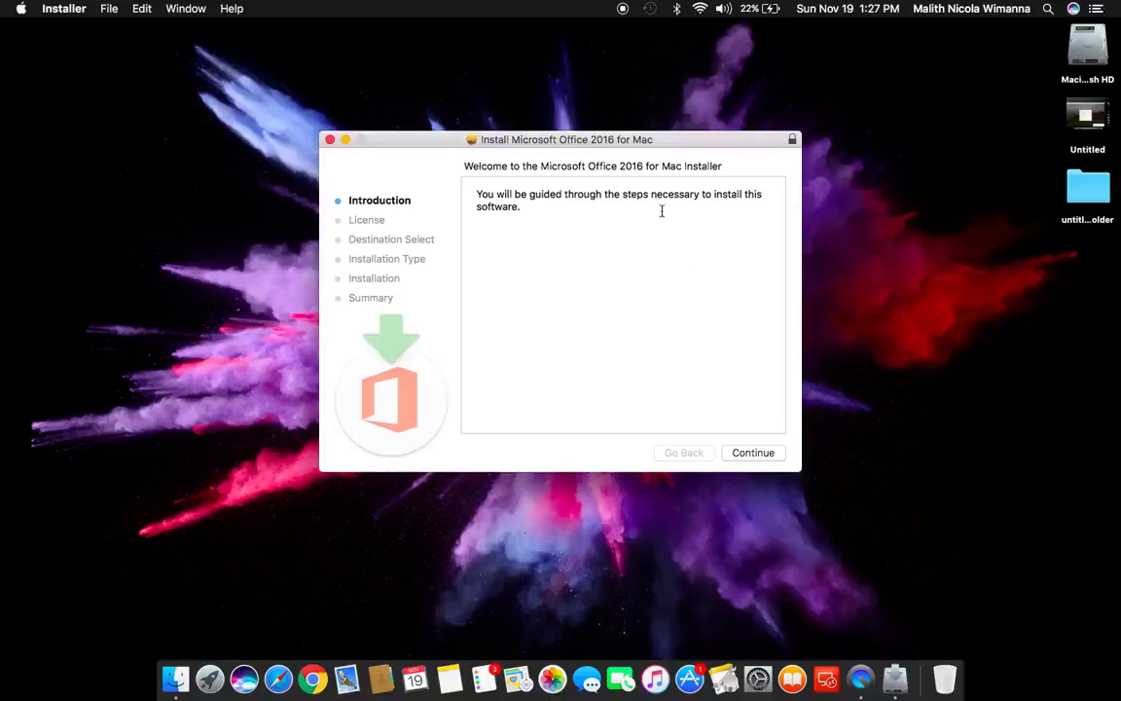
Step: Proceed past the installer introduction, skim the English software license agreement and agree to its terms
{"action": "left_click", "coordinate": [755, 453]}
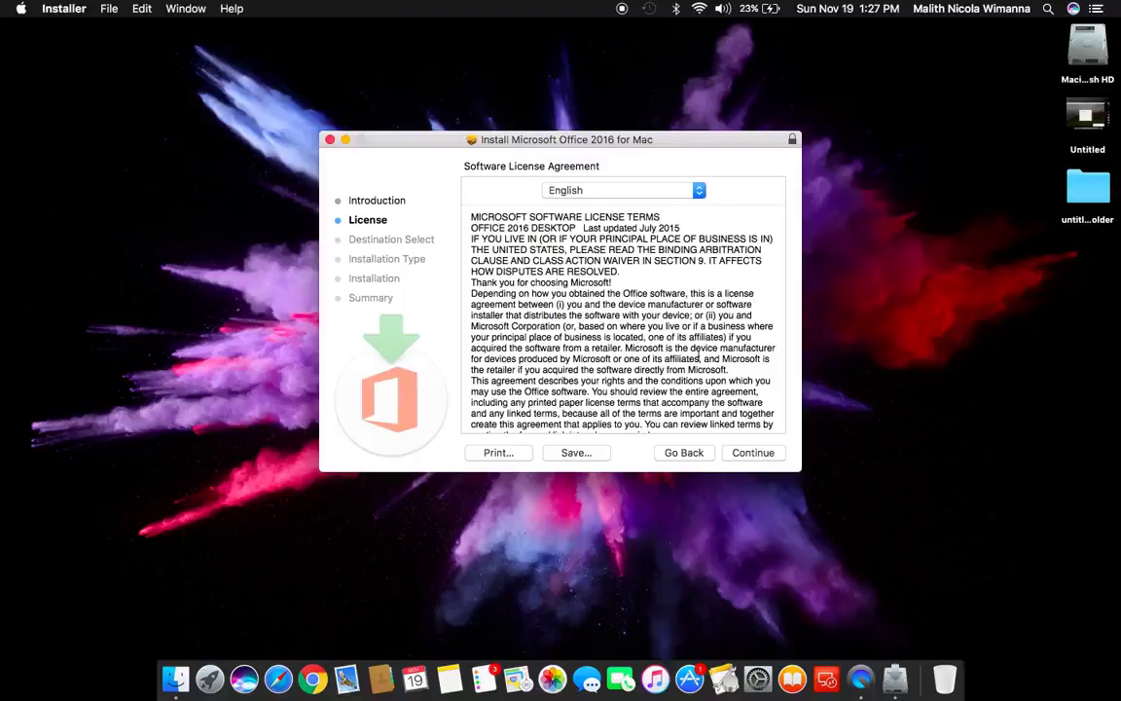
{"action": "scroll", "coordinate": [694, 342], "scroll_direction": "down", "scroll_amount": 10}
{"action": "scroll", "coordinate": [693, 343], "scroll_direction": "down", "scroll_amount": 10}
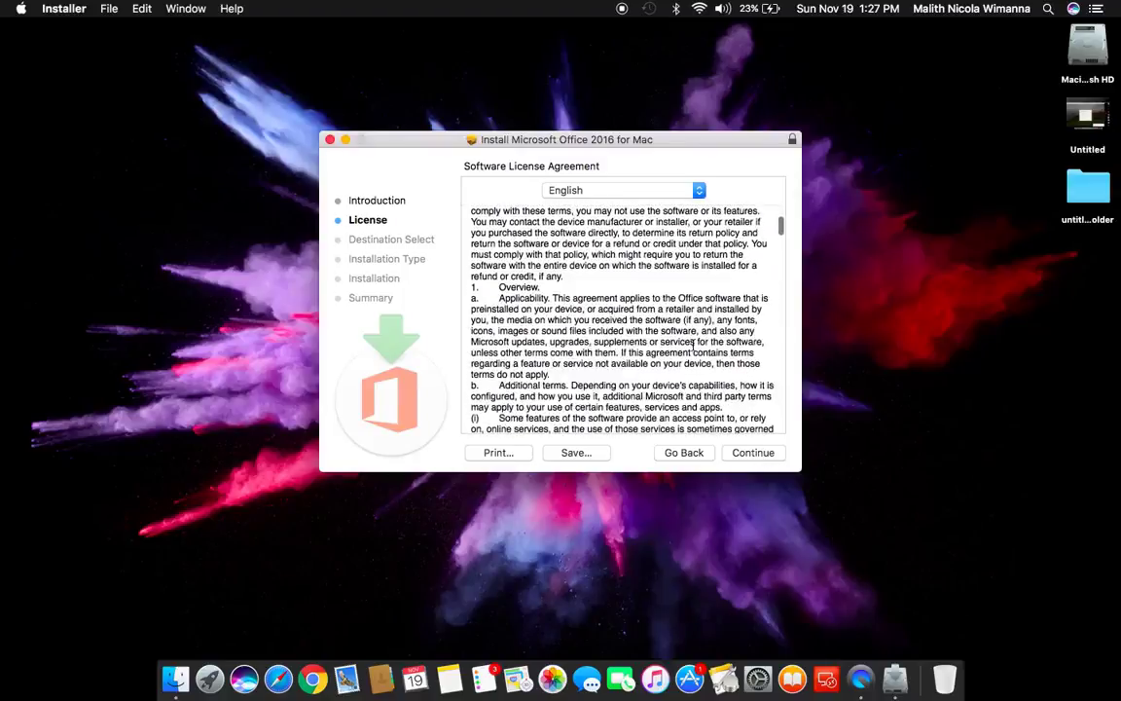
{"action": "scroll", "coordinate": [694, 342], "scroll_direction": "down", "scroll_amount": 10}
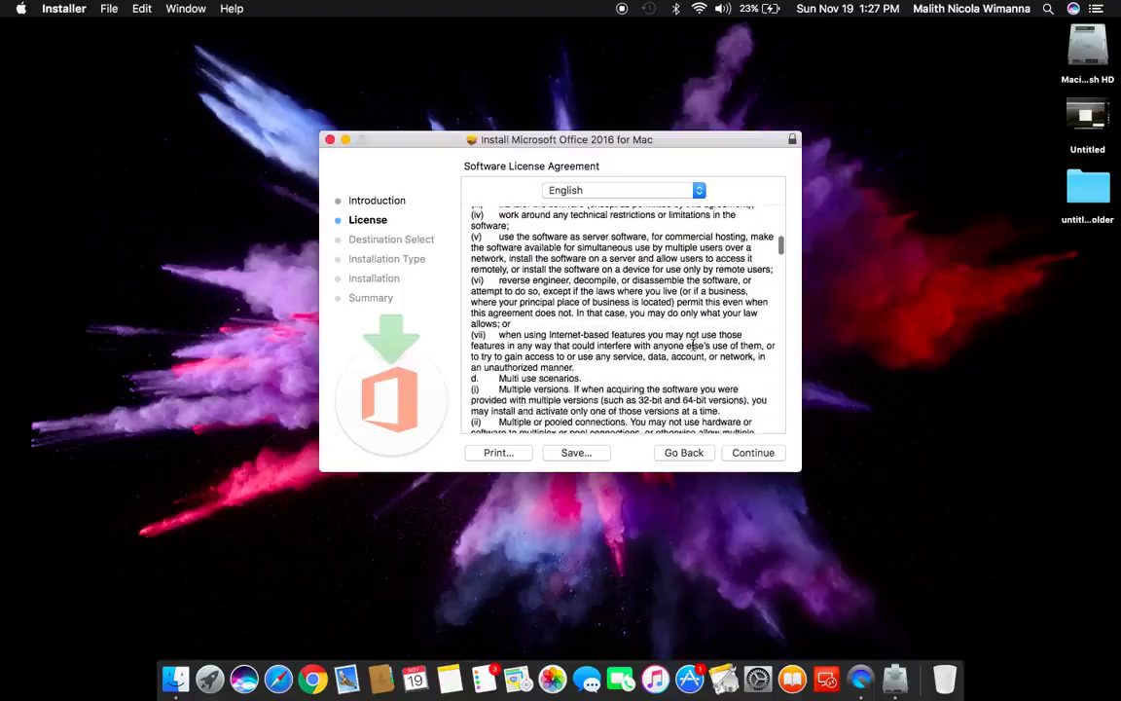
{"action": "scroll", "coordinate": [694, 347], "scroll_direction": "down", "scroll_amount": 10}
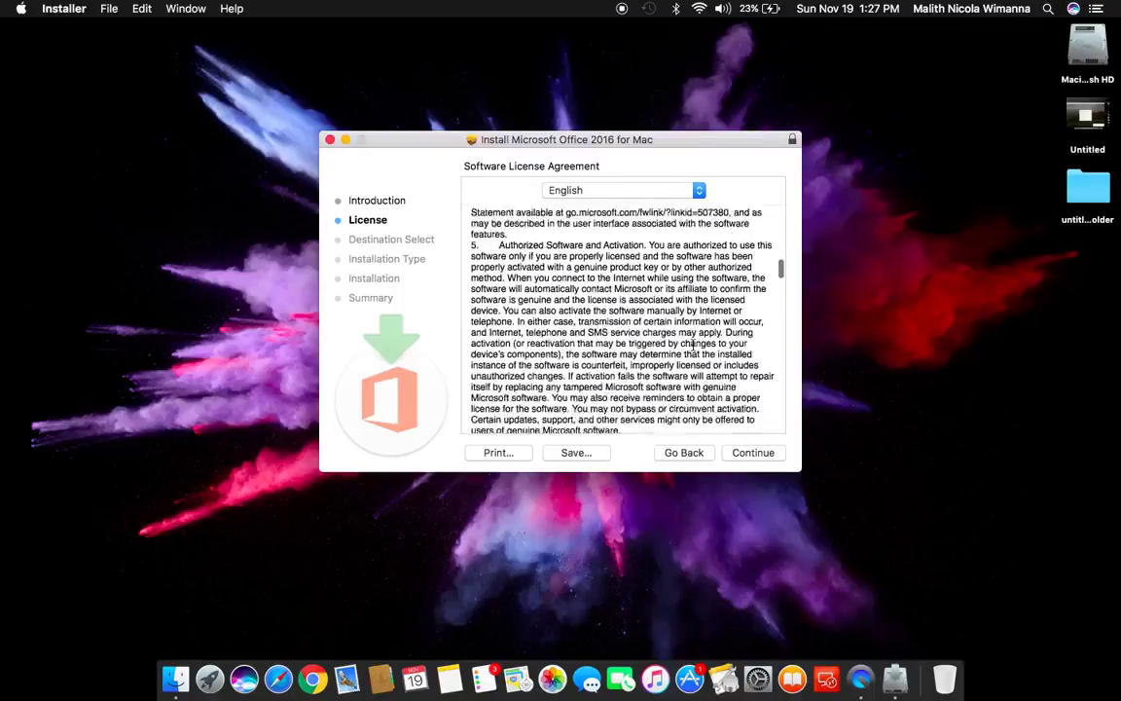
{"action": "scroll", "coordinate": [694, 344], "scroll_direction": "down", "scroll_amount": 10}
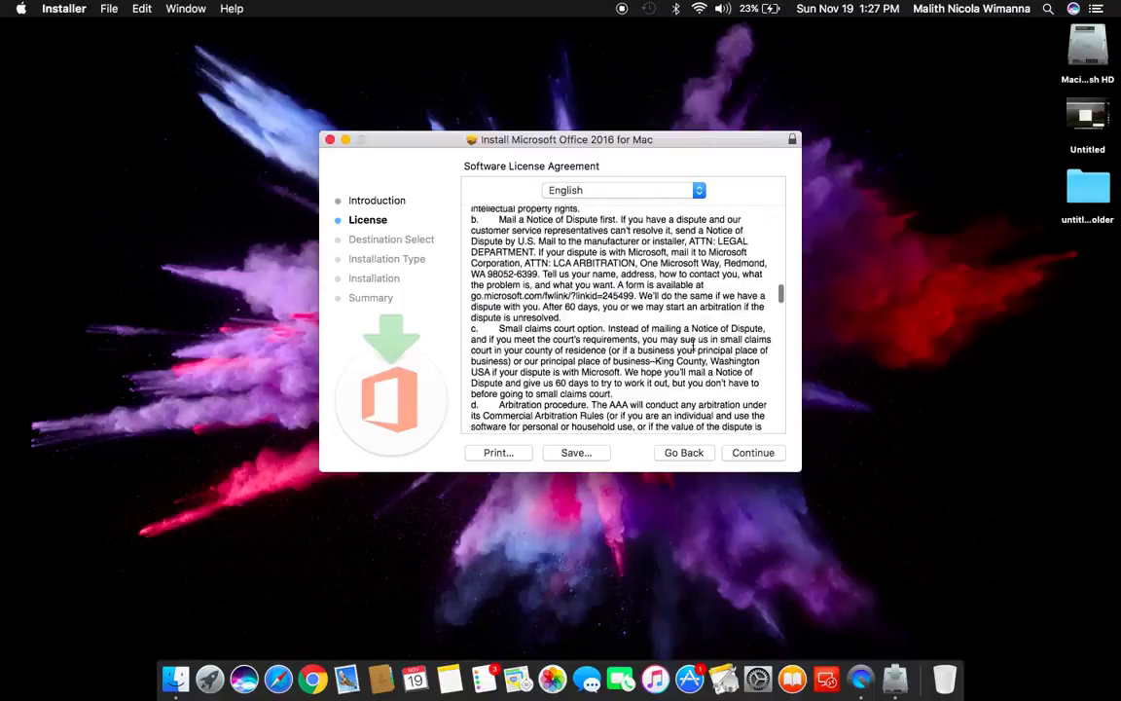
{"action": "scroll", "coordinate": [693, 345], "scroll_direction": "down", "scroll_amount": 10}
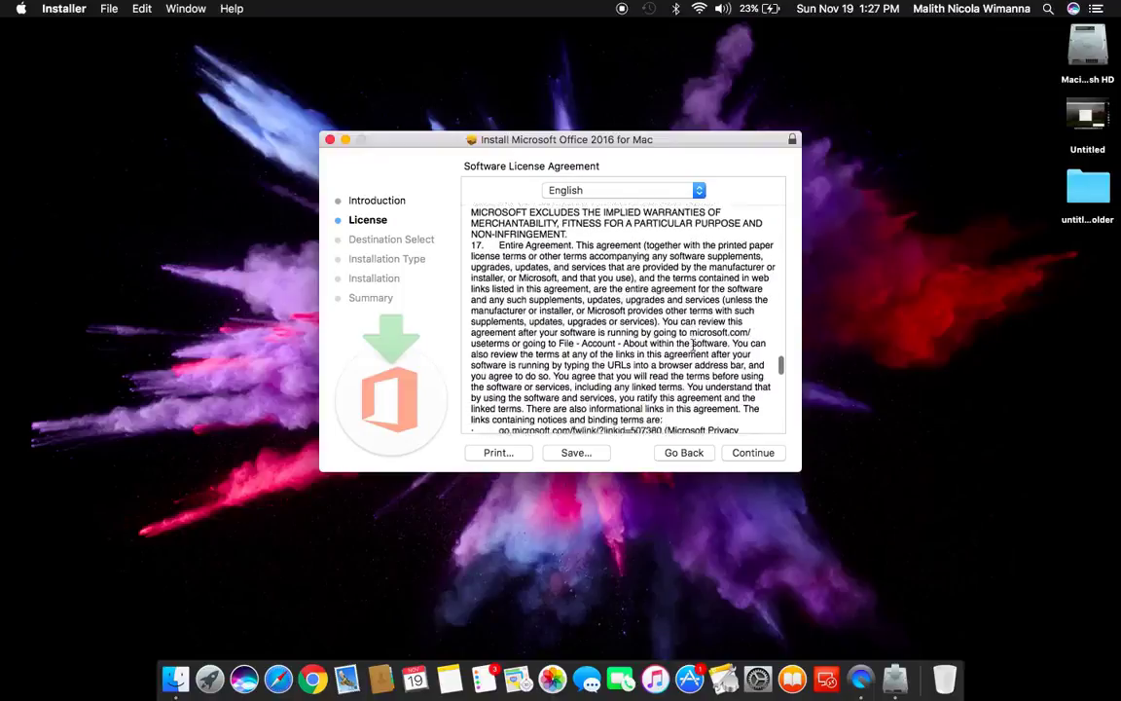
{"action": "scroll", "coordinate": [693, 344], "scroll_direction": "down", "scroll_amount": 10}
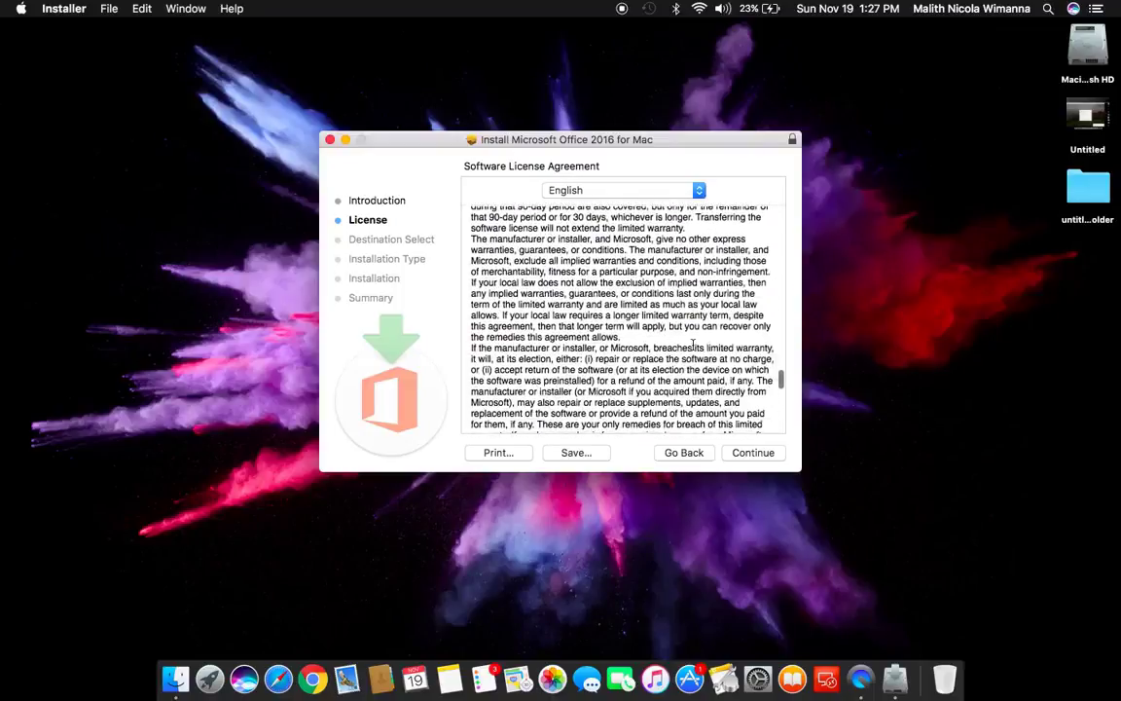
{"action": "left_click", "coordinate": [762, 453]}
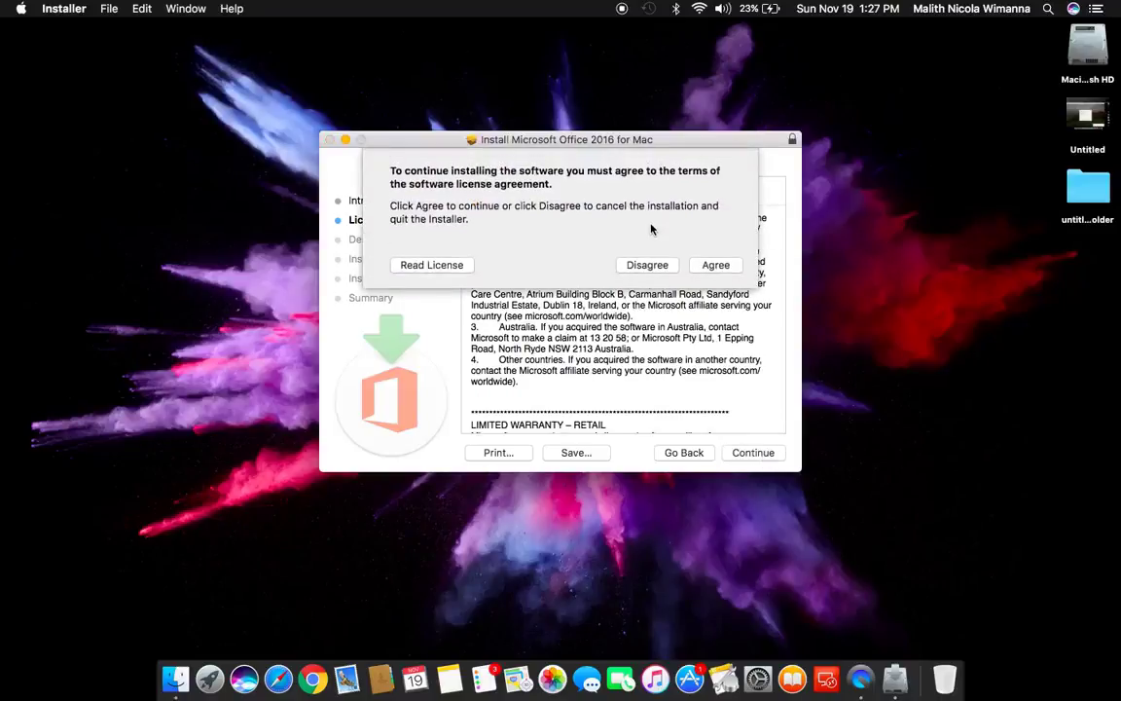
{"action": "left_click", "coordinate": [719, 267]}
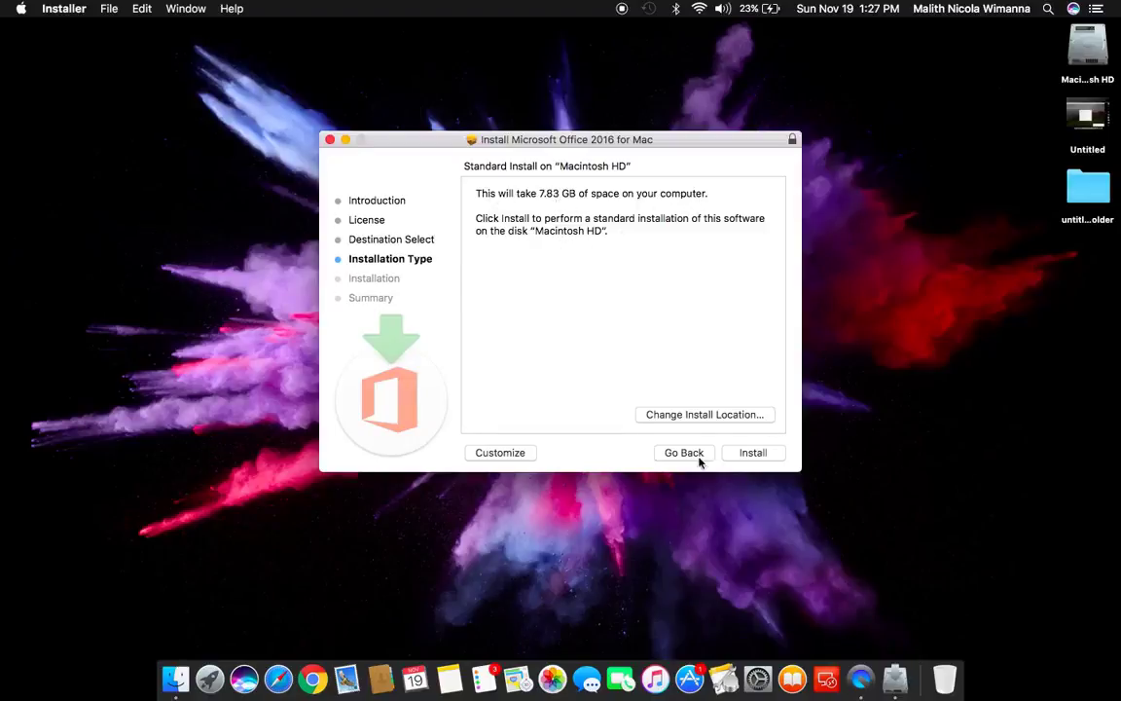
Step: Run the standard Office installation on Macintosh HD, authorizing it with the Mac account password
{"action": "left_click", "coordinate": [737, 453]}
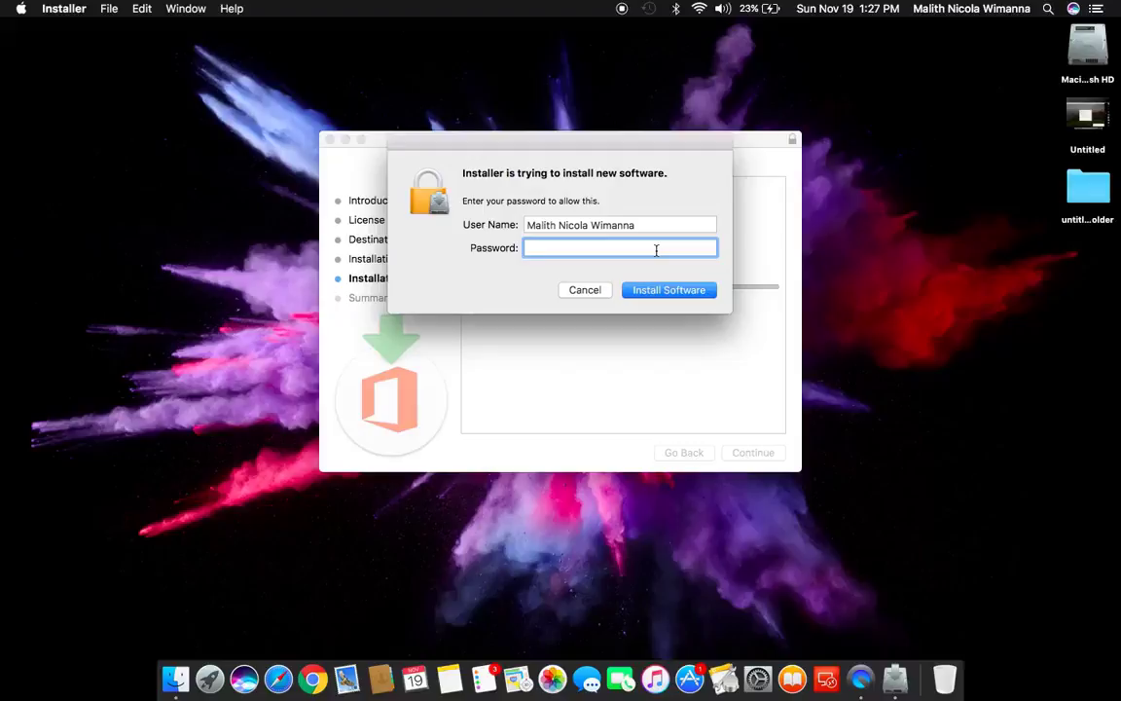
{"action": "type", "text": "•••••••••••"}
{"action": "key", "text": "Return"}
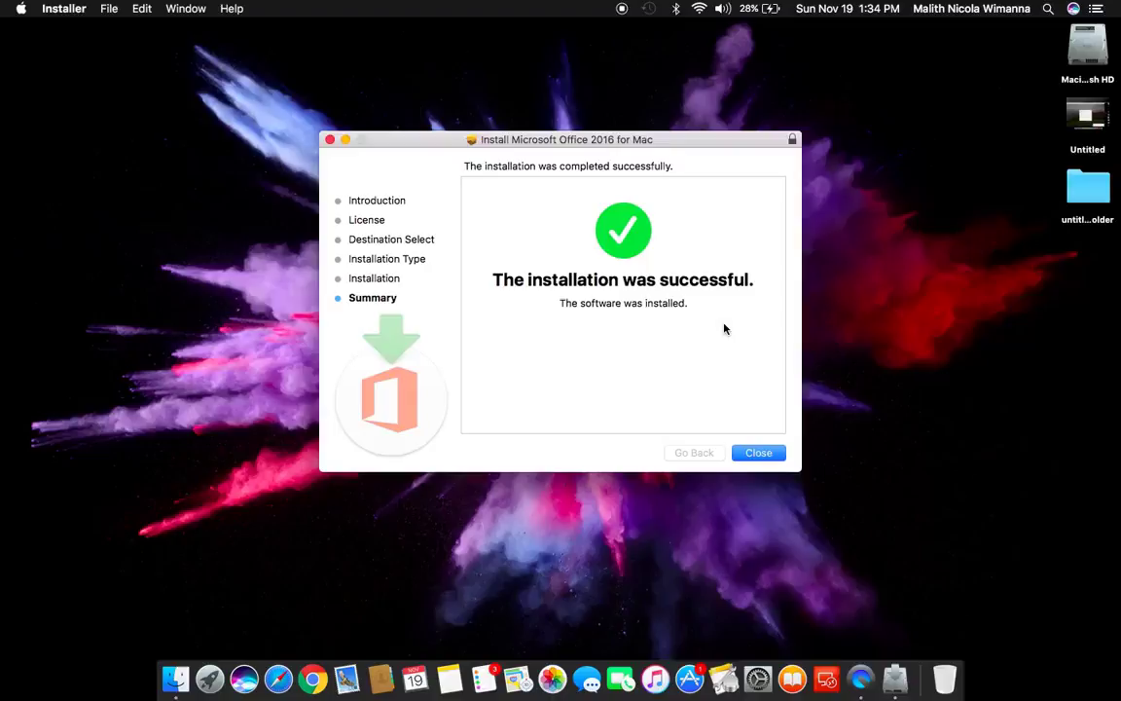
Step: Close the finished Office installer and keep its package instead of moving it to the Trash
{"action": "left_click", "coordinate": [757, 453]}
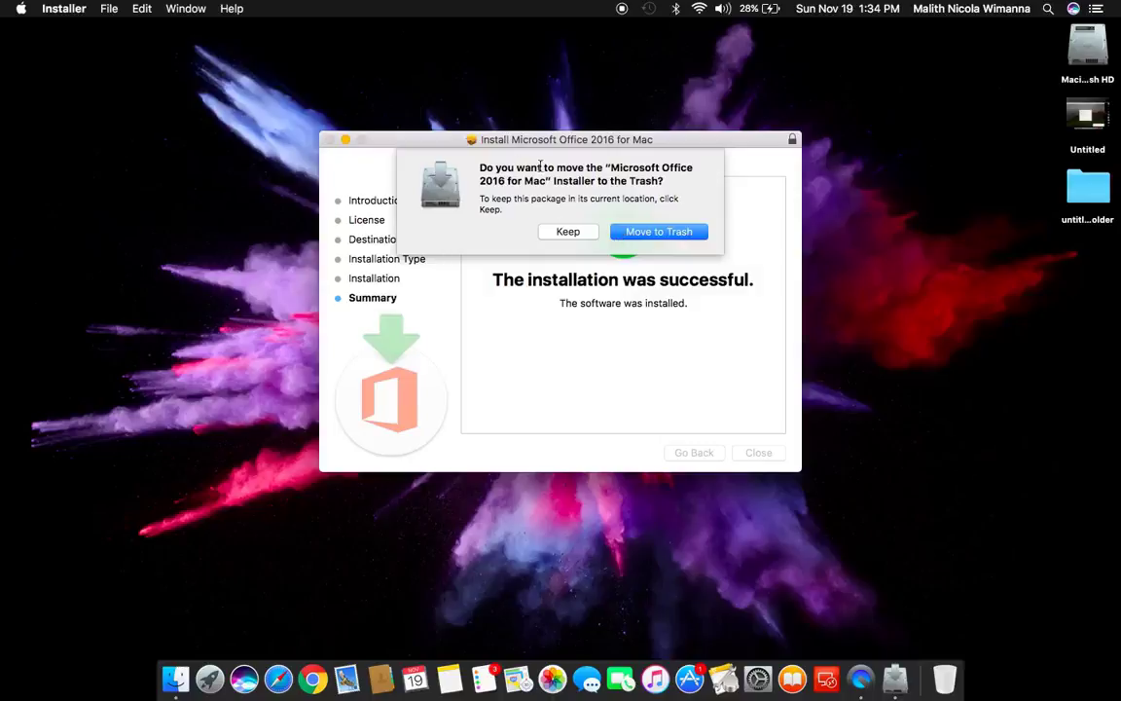
{"action": "left_click", "coordinate": [586, 234]}
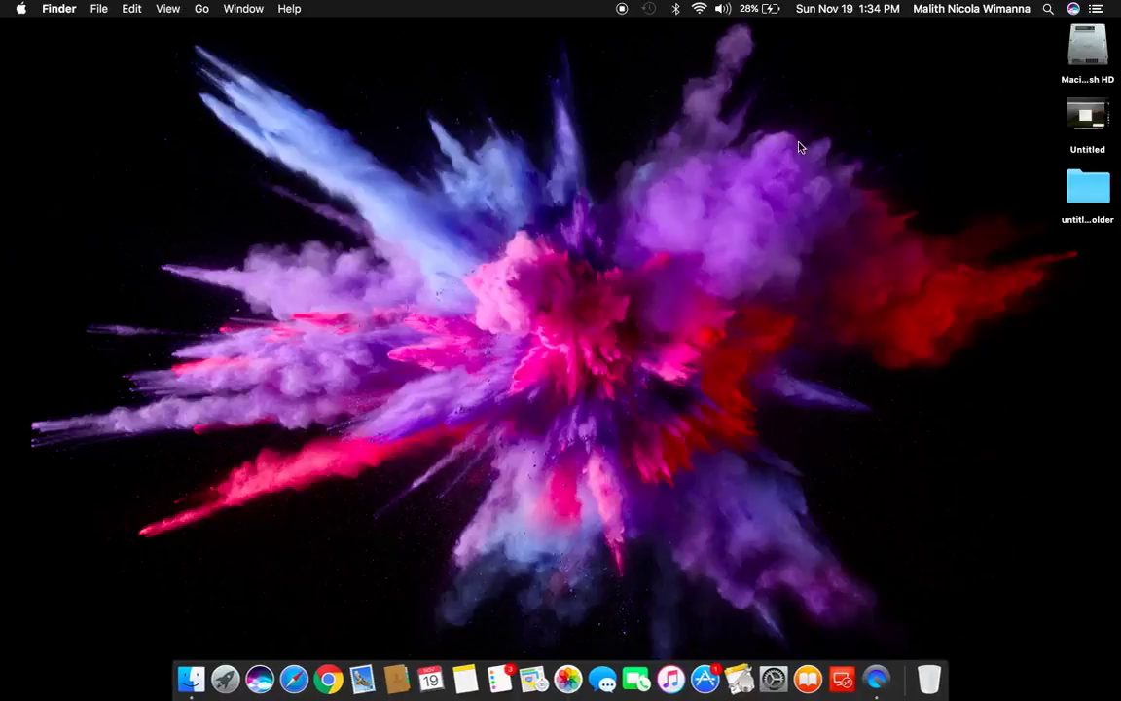
Step: Look through the installed apps in Launchpad, start Microsoft Word and continue past its What's New window
{"action": "left_click", "coordinate": [219, 650]}
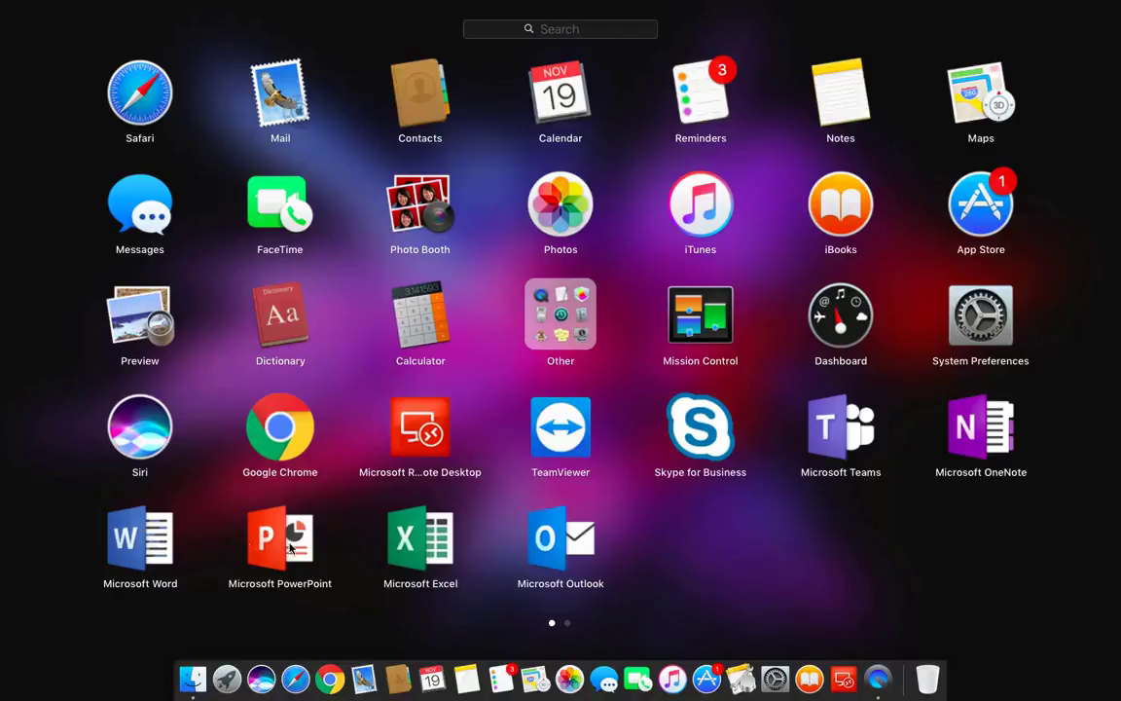
{"action": "scroll", "coordinate": [292, 547], "scroll_direction": "right", "scroll_amount": 3}
{"action": "scroll", "coordinate": [238, 511], "scroll_direction": "left", "scroll_amount": 3}
{"action": "left_click", "coordinate": [138, 535]}
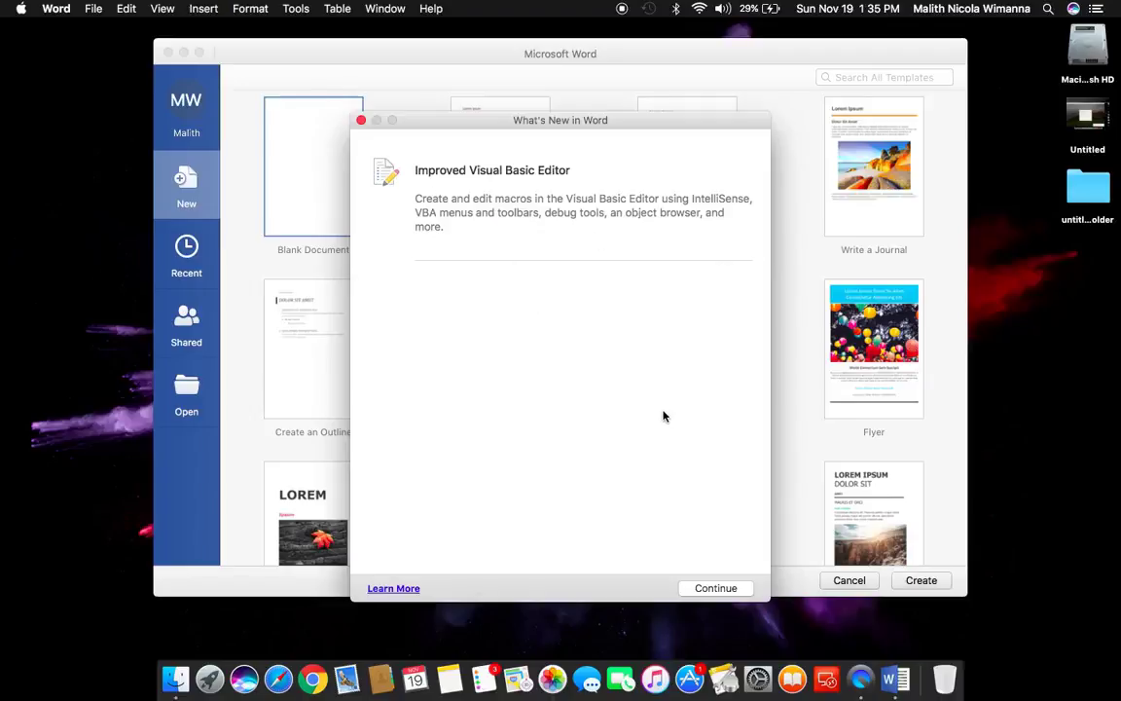
{"action": "left_click", "coordinate": [713, 587]}
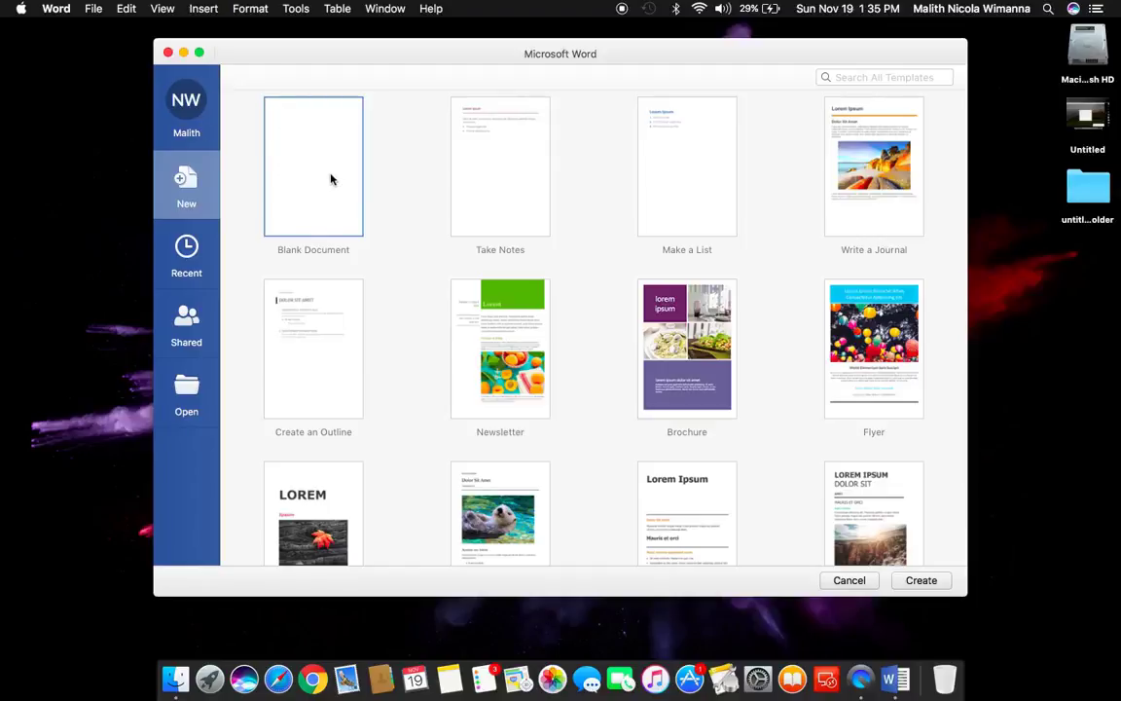
Step: Create a new blank document and switch its window to full screen
{"action": "left_click", "coordinate": [920, 580]}
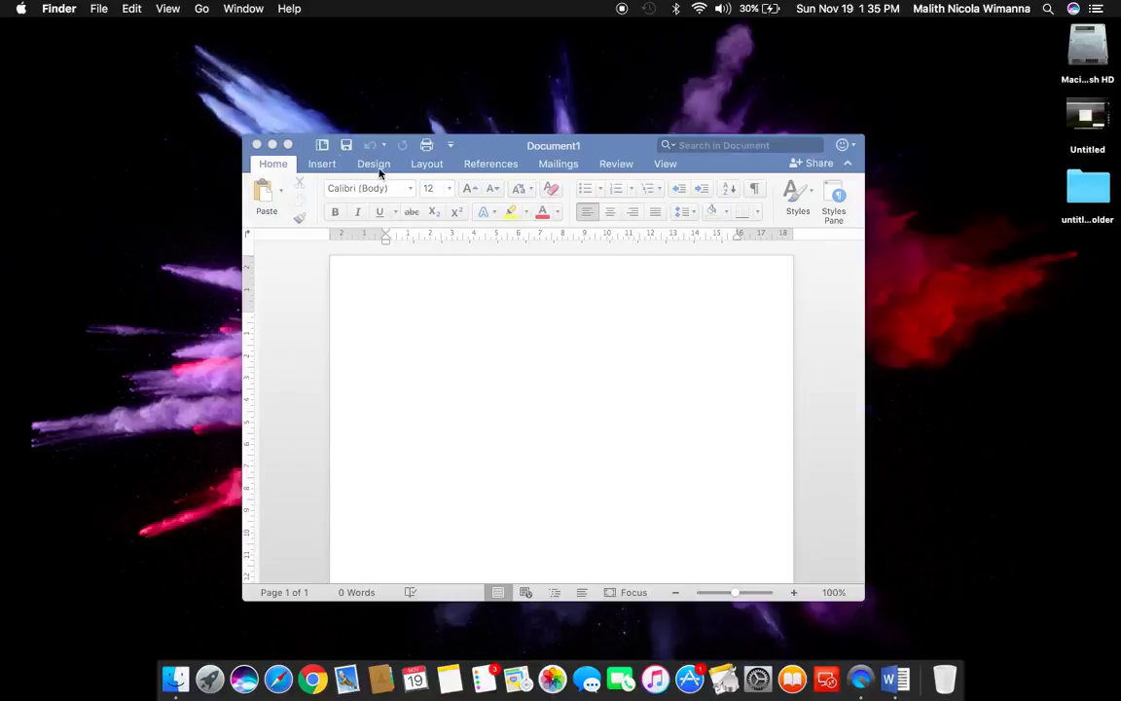
{"action": "left_click", "coordinate": [449, 259]}
{"action": "left_click", "coordinate": [287, 144]}
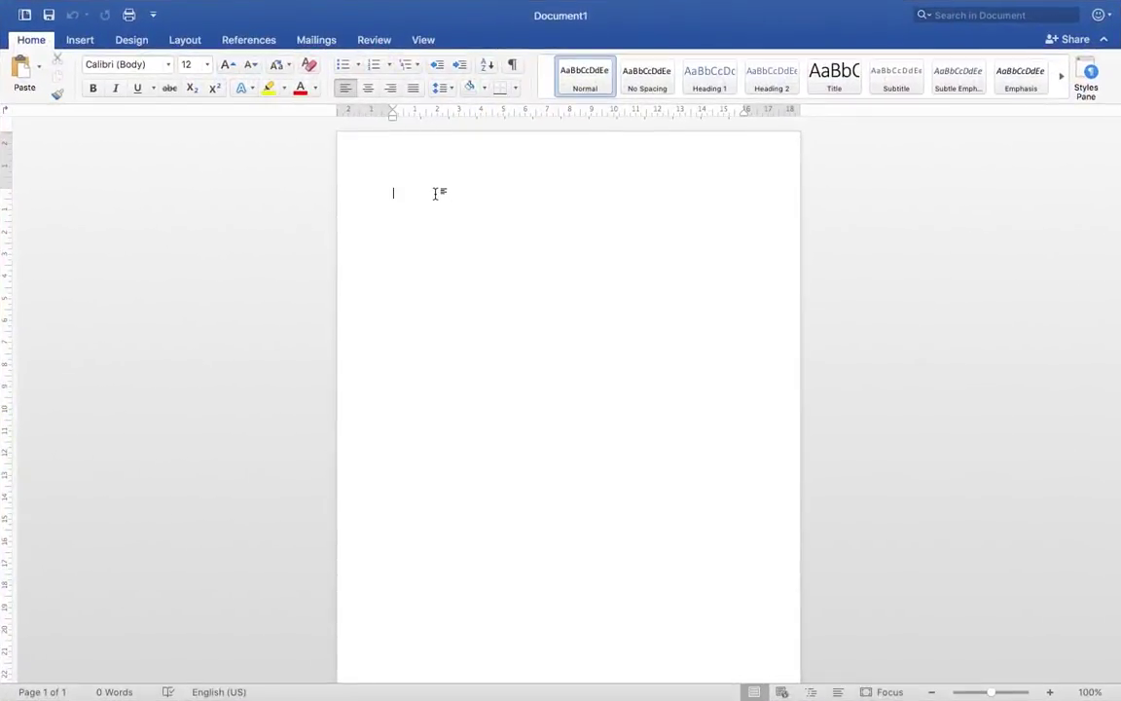
Step: Write a closing message beginning "Thank you for Watching" and end it with the channel name in capitals at 90 pt
{"action": "type", "text": "Thank you "}
{"action": "type", "text": "for Wat"}
{"action": "type", "text": "ching"}
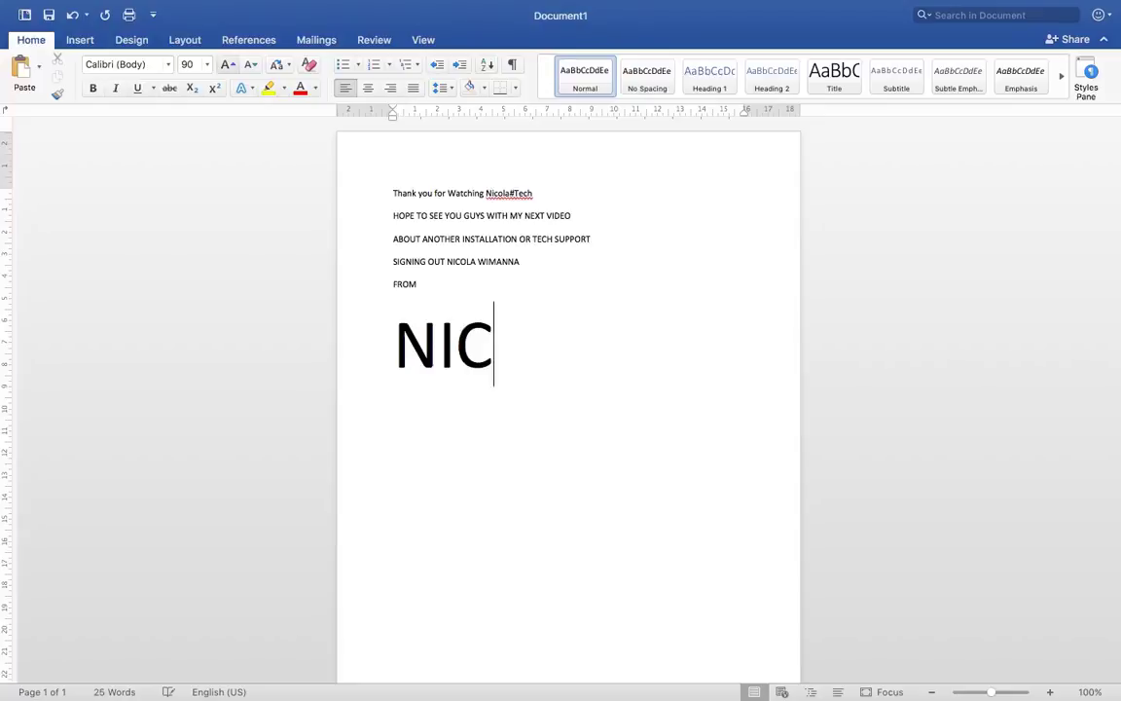
{"action": "type", "text": "OLA"}
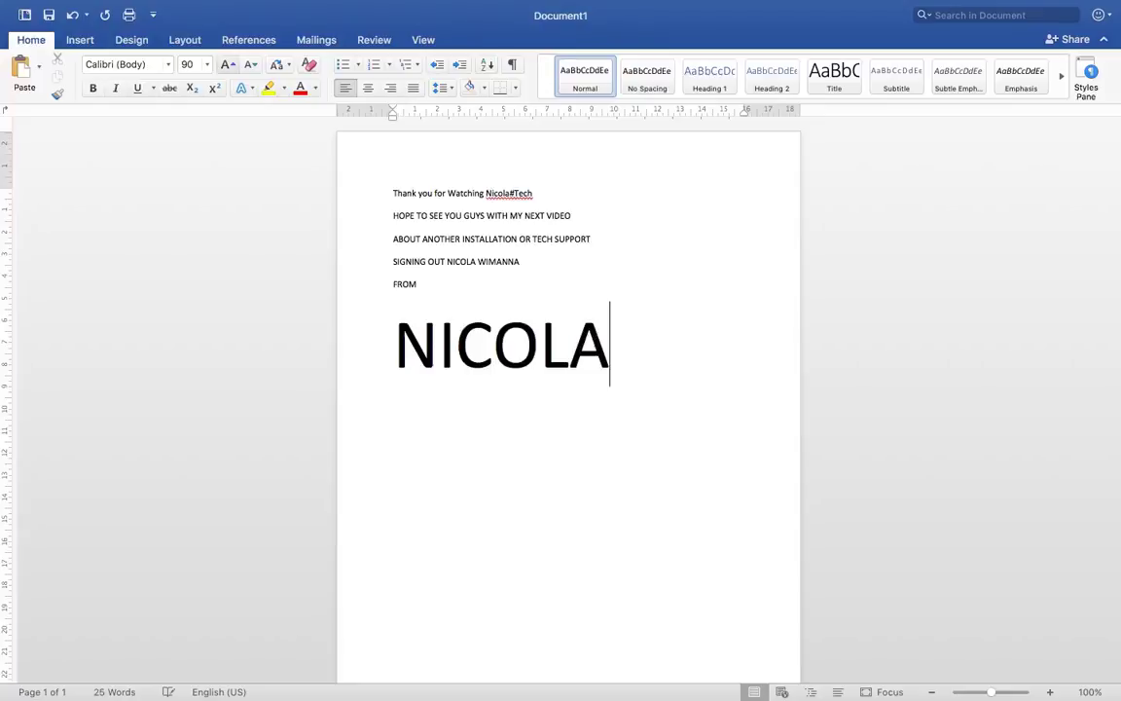
{"action": "type", "text": " #"}
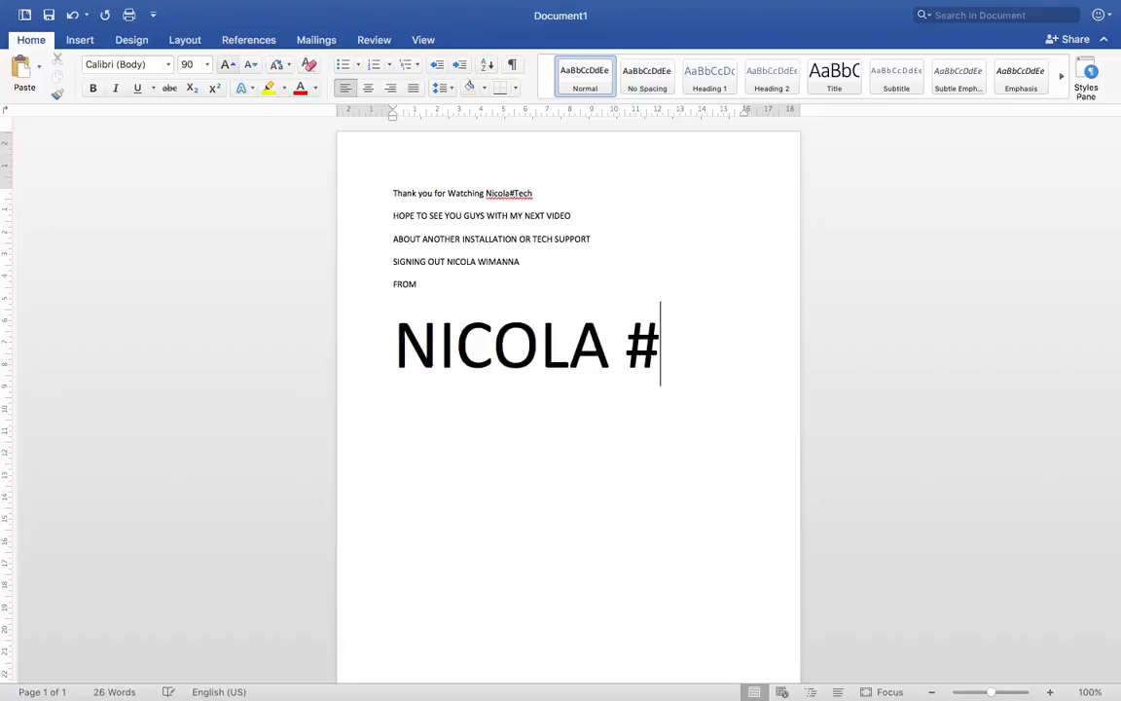
{"action": "type", "text": " TECH"}
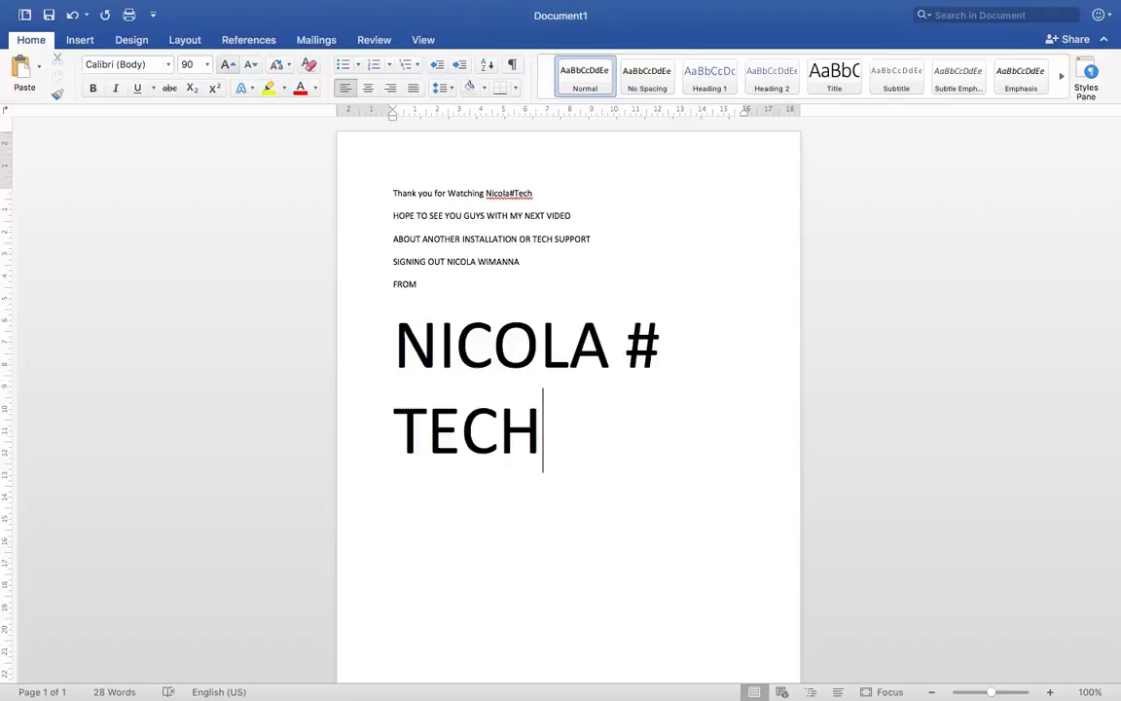
Step: Close the thank-you document without saving its changes
{"action": "mouse_move", "coordinate": [36, 5]}
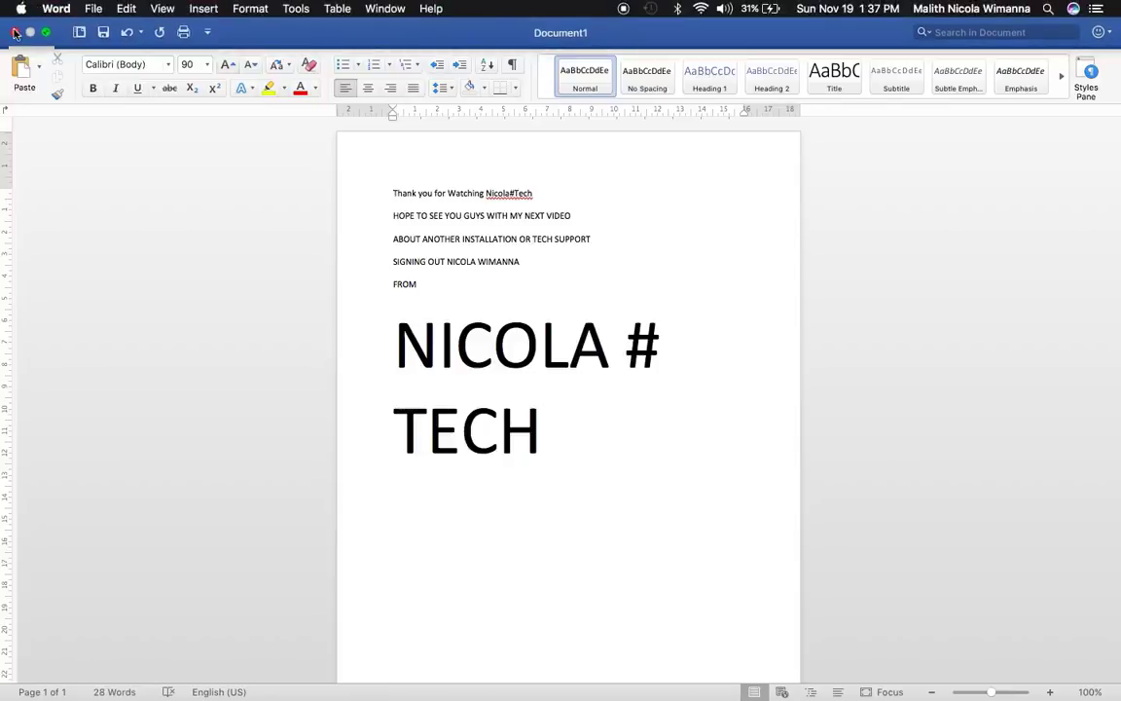
{"action": "left_click", "coordinate": [15, 33]}
{"action": "left_click", "coordinate": [509, 111]}
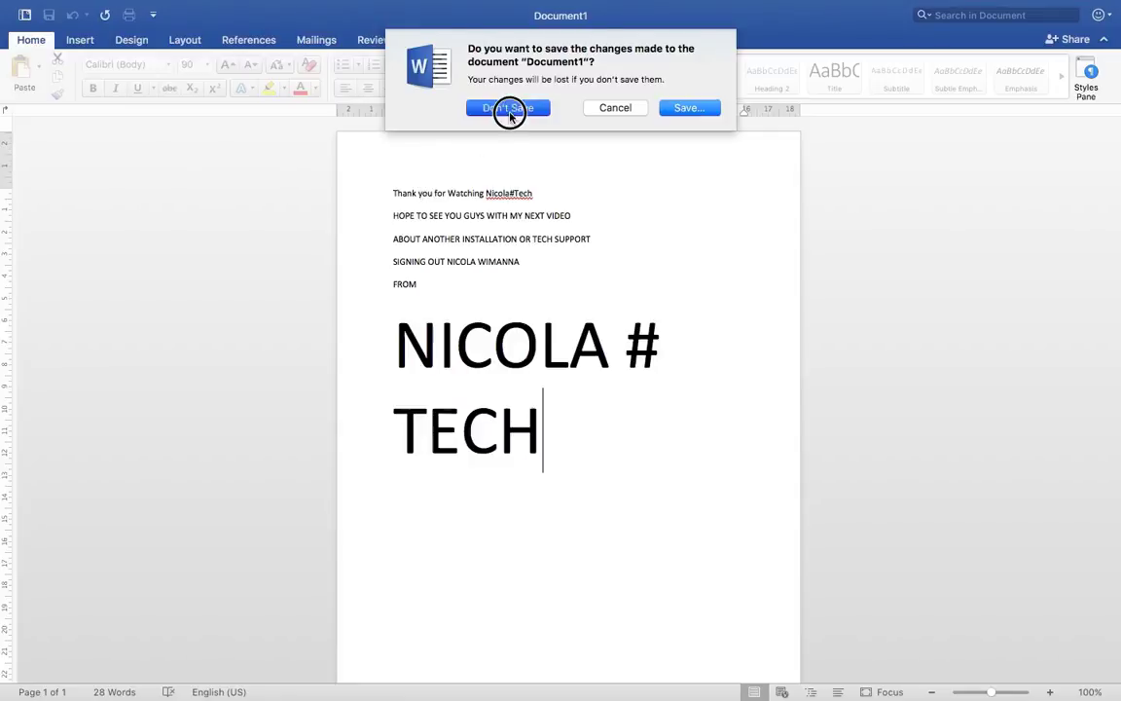